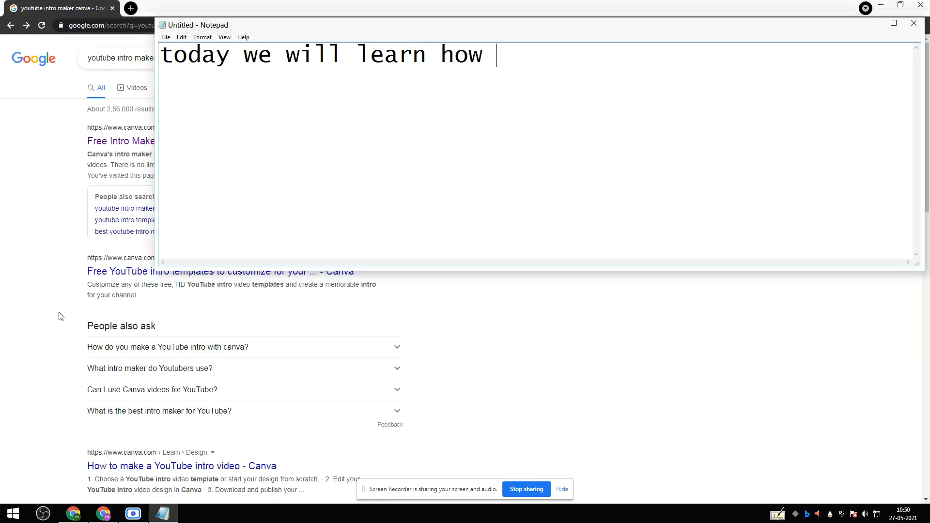
Finish the note with "to make youtube intro like me" and close it without saving.
text(to make youtue)
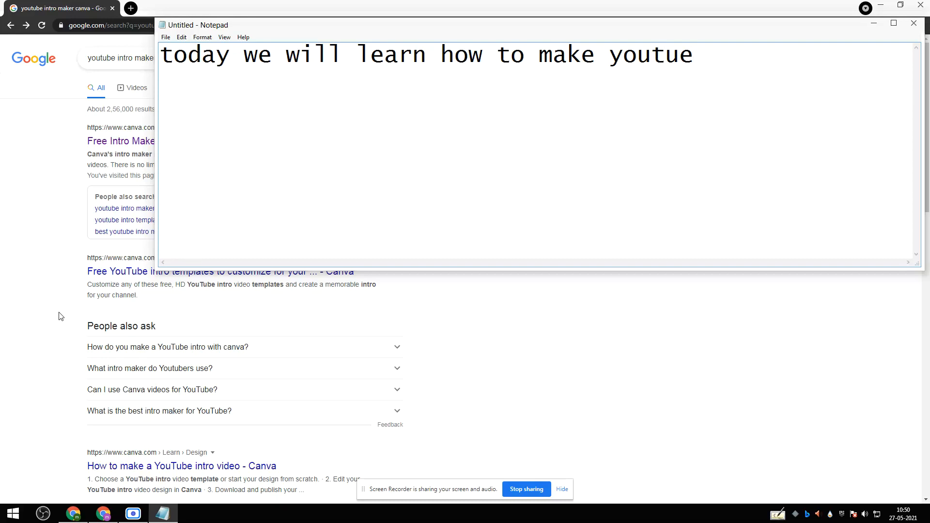
key(BackSpace)
text(be intro like me)
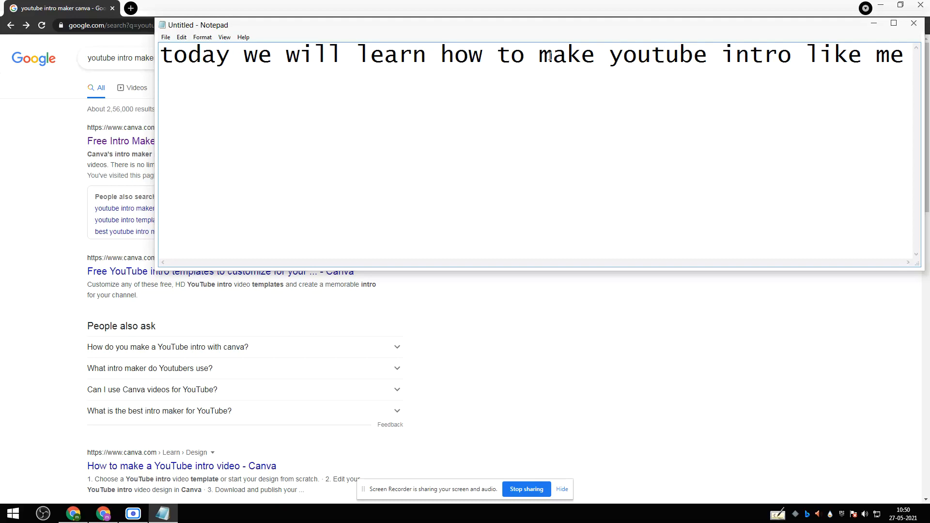
drag(444, 50, 899, 51)
click(914, 23)
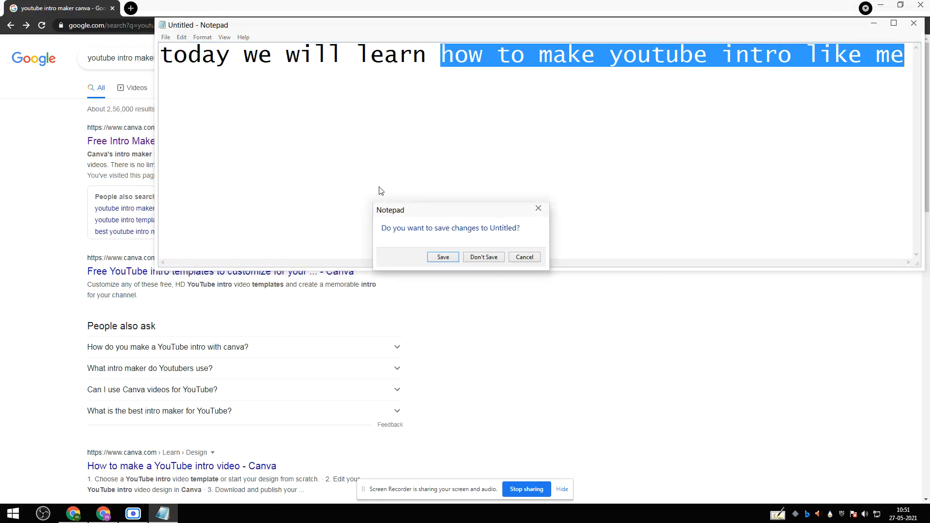
click(482, 256)
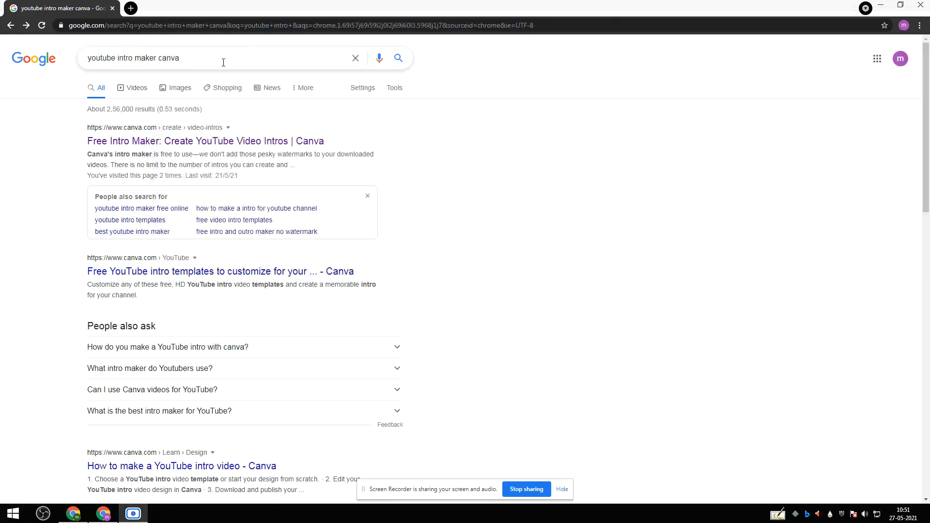
mouse_move(187, 57)
mouse_down()
mouse_move(87, 58)
mouse_move(171, 58)
mouse_up()
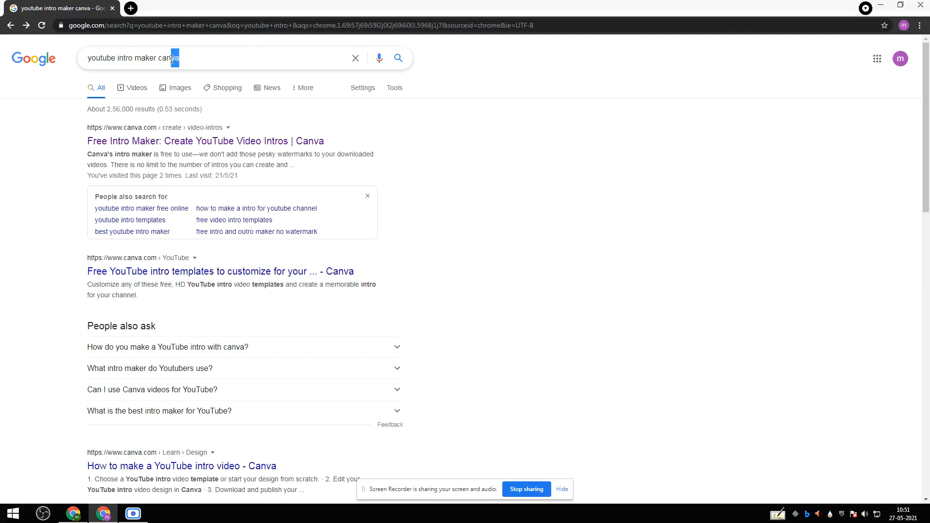
click(131, 8)
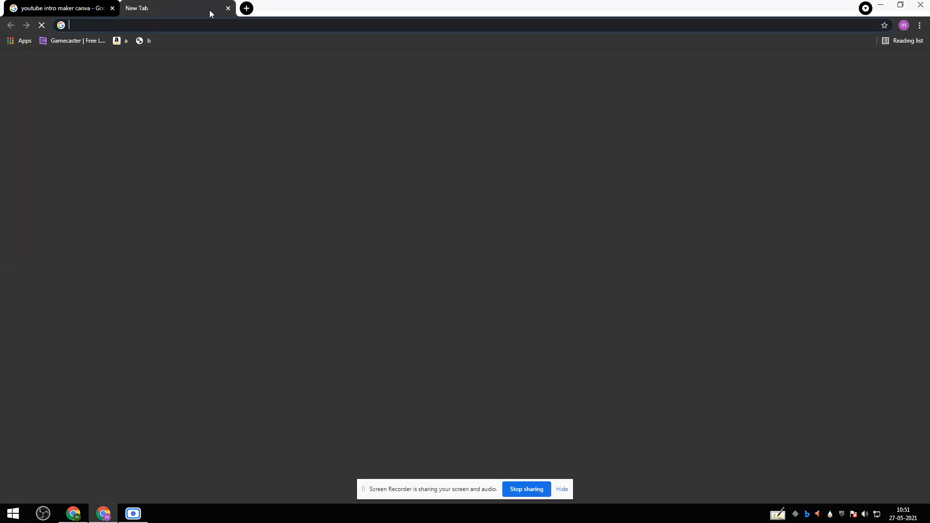
click(193, 26)
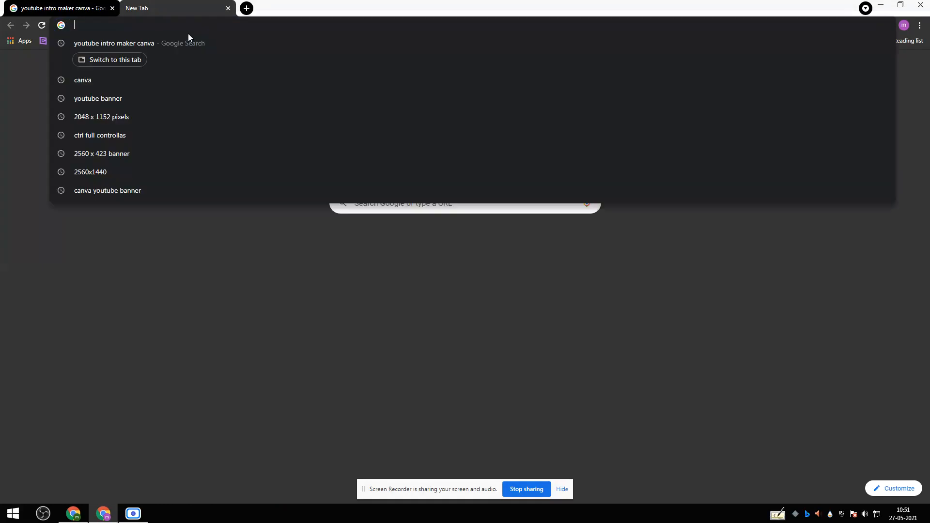
click(228, 8)
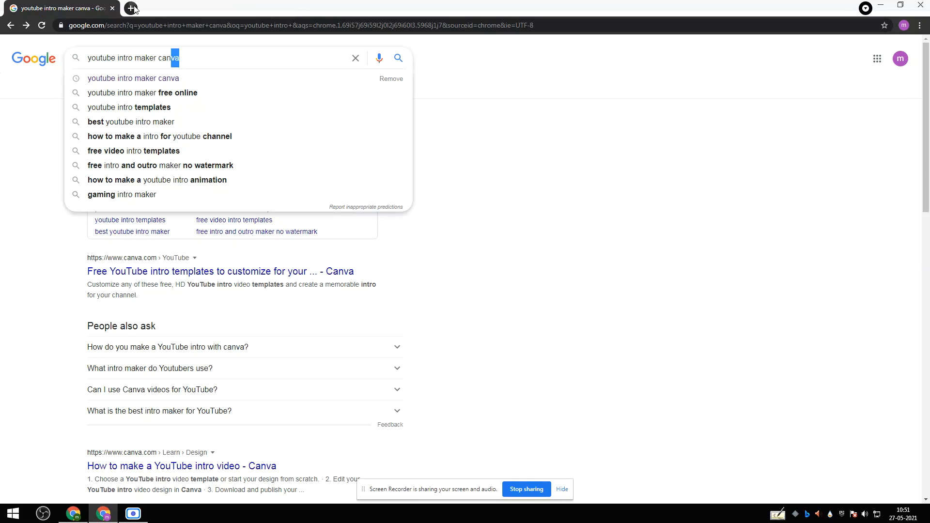
click(131, 8)
click(124, 27)
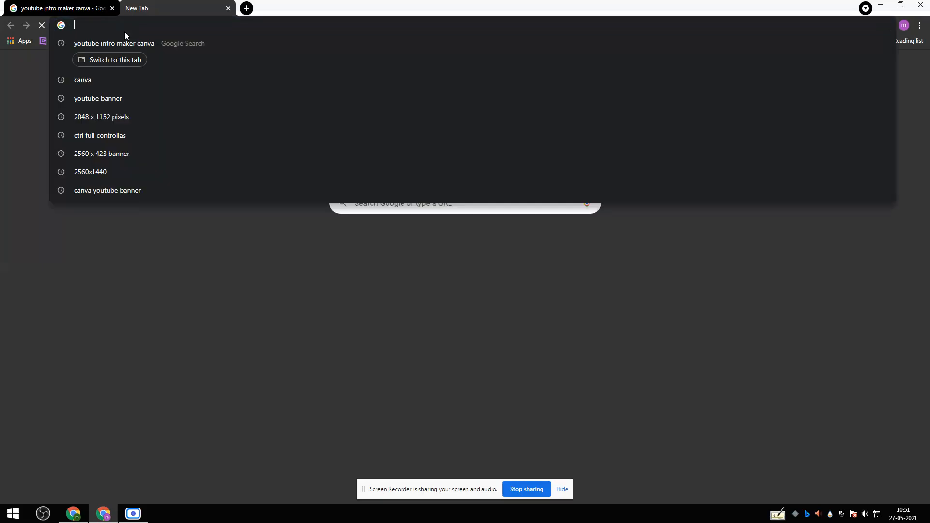
click(120, 59)
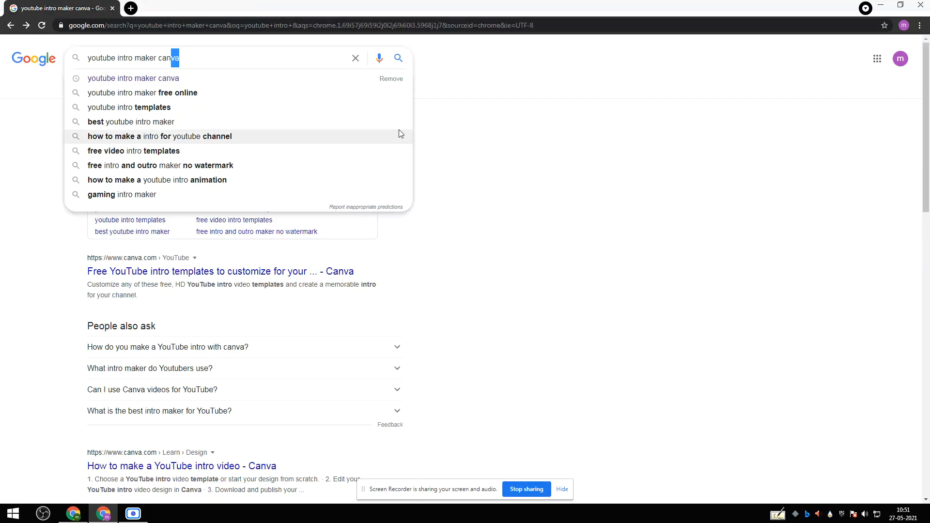
click(500, 114)
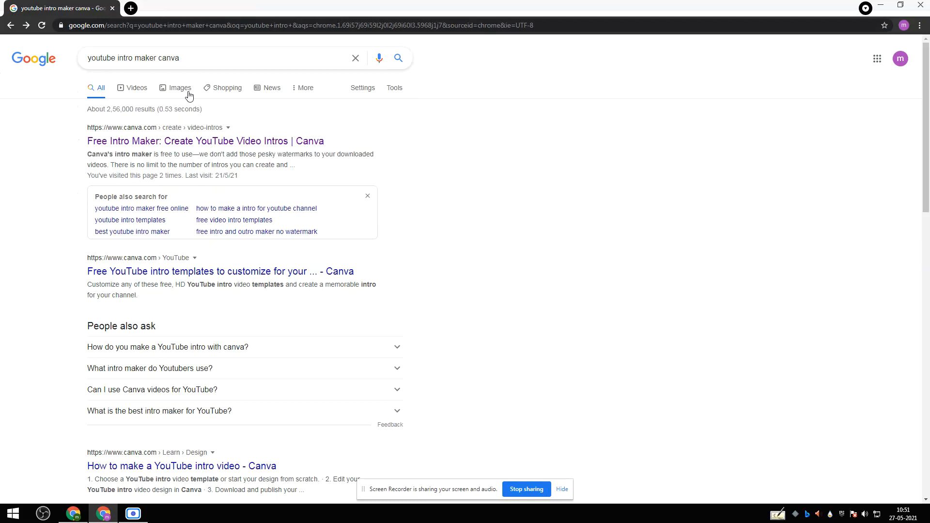
Open Canva's "Free Intro Maker: Create YouTube Video Intros" page from the search results.
drag(184, 59, 156, 56)
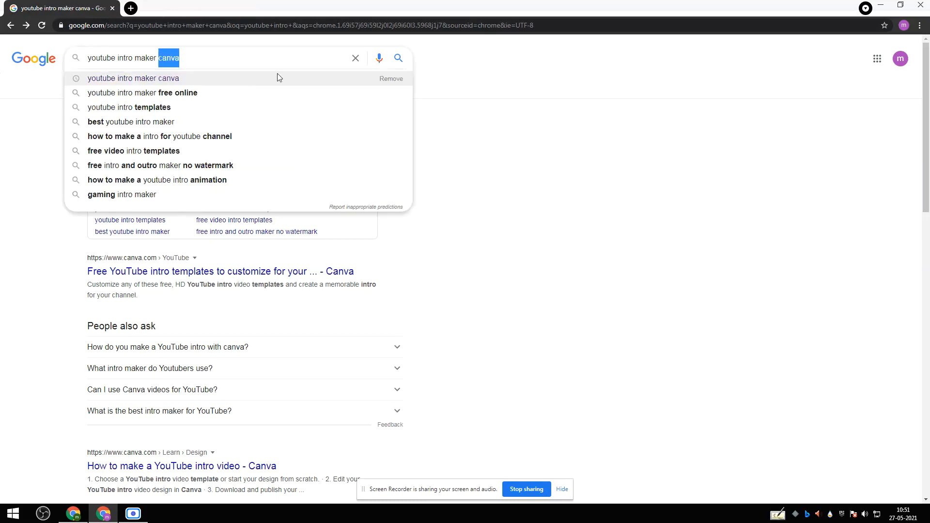
click(481, 129)
click(319, 146)
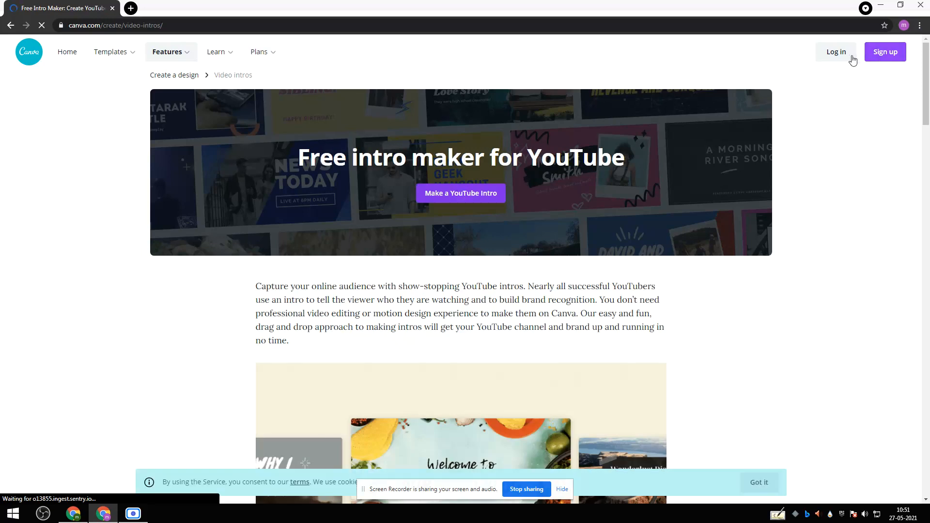
Log in to Canva, check the account menu and return to the YouTube intro maker page.
click(848, 56)
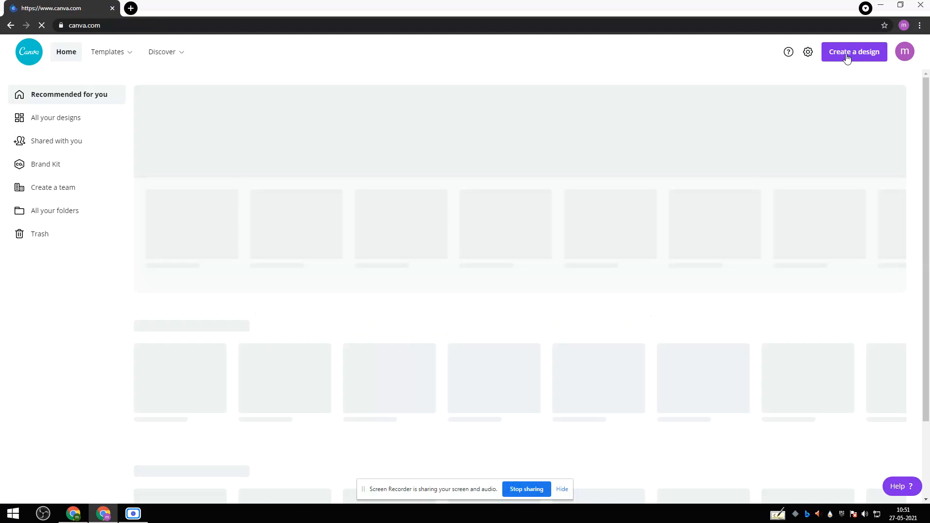
click(906, 53)
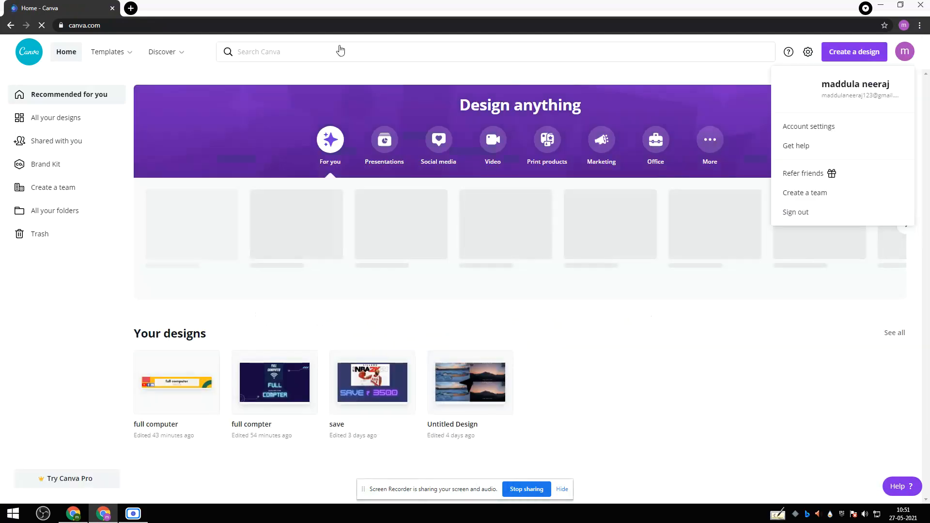
click(16, 26)
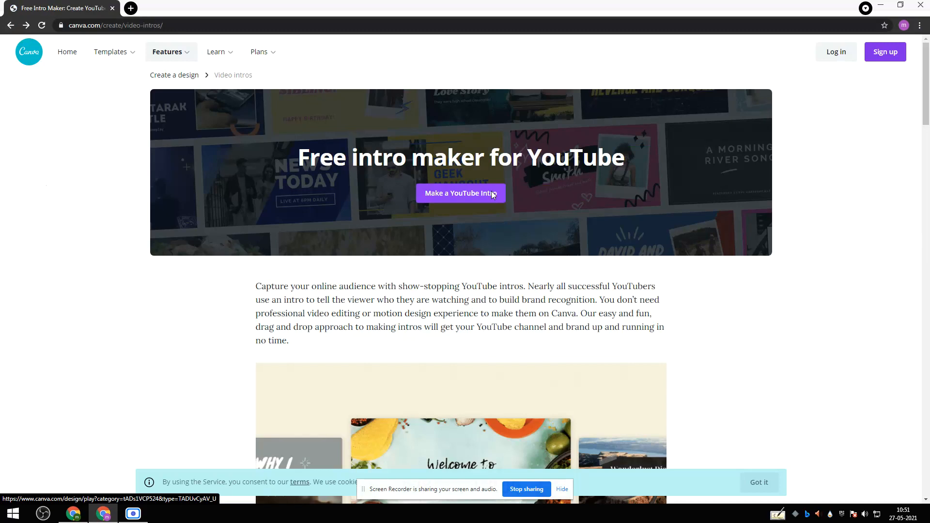
Start a new YouTube intro design from the intro maker page and dismiss the Canva Pro trial offer.
scroll(490, 192, down, 10)
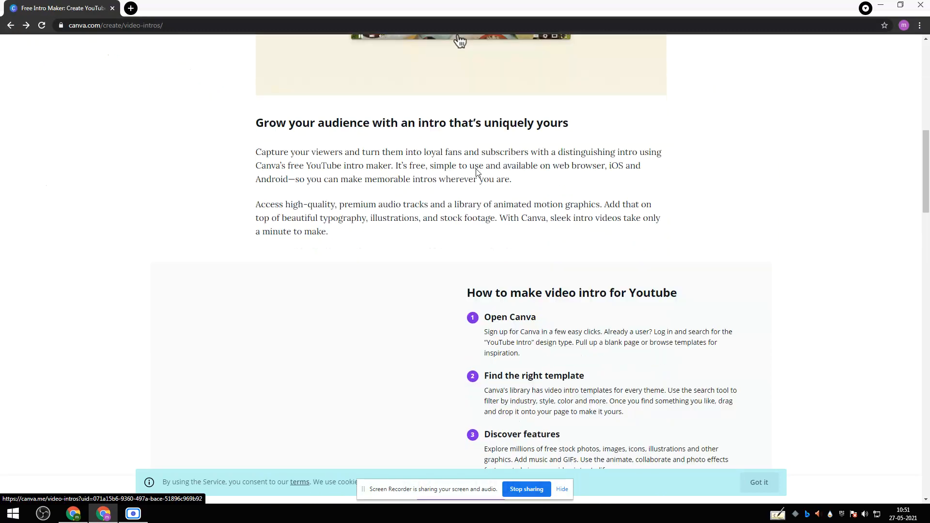
scroll(476, 169, down, 4)
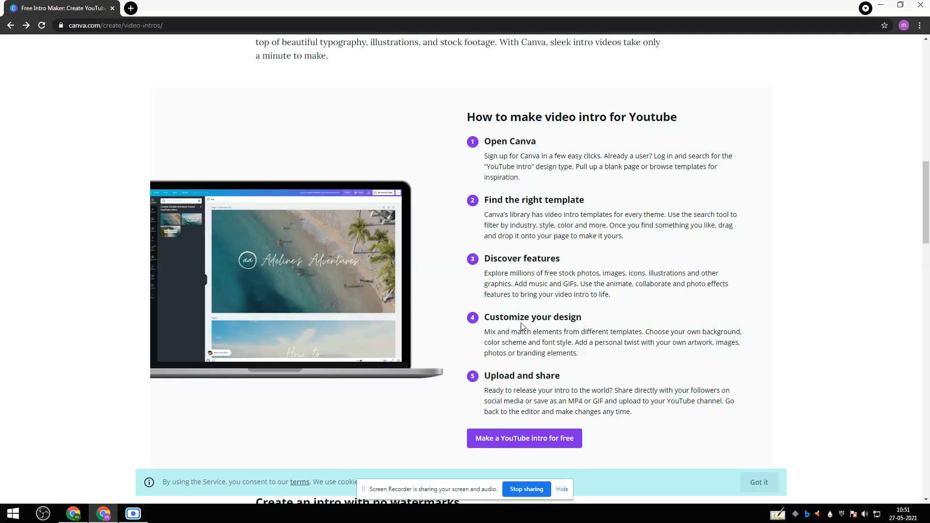
scroll(554, 335, down, 6)
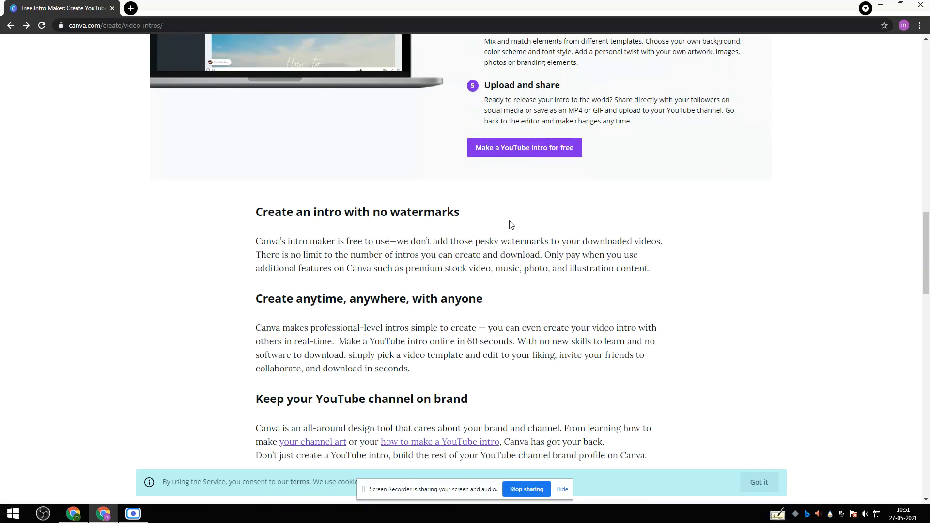
scroll(509, 222, down, 11)
scroll(510, 224, up, 20)
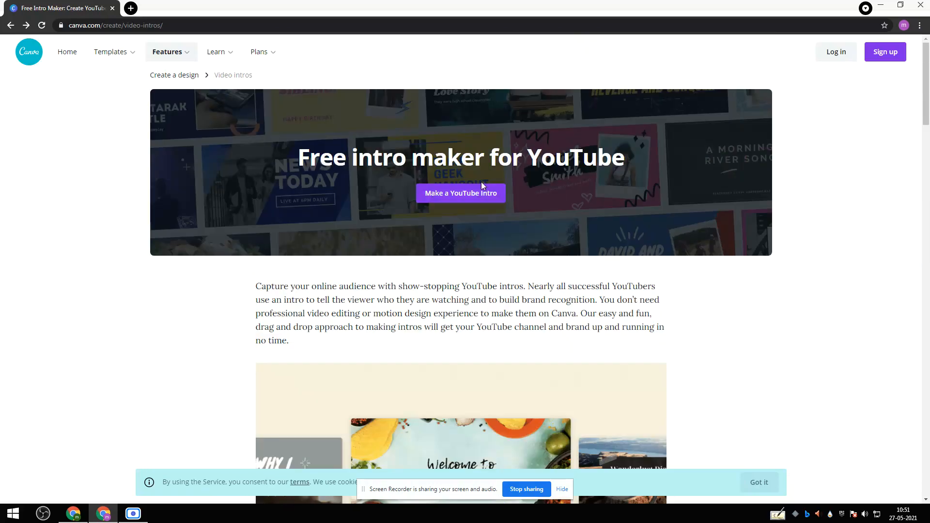
click(435, 198)
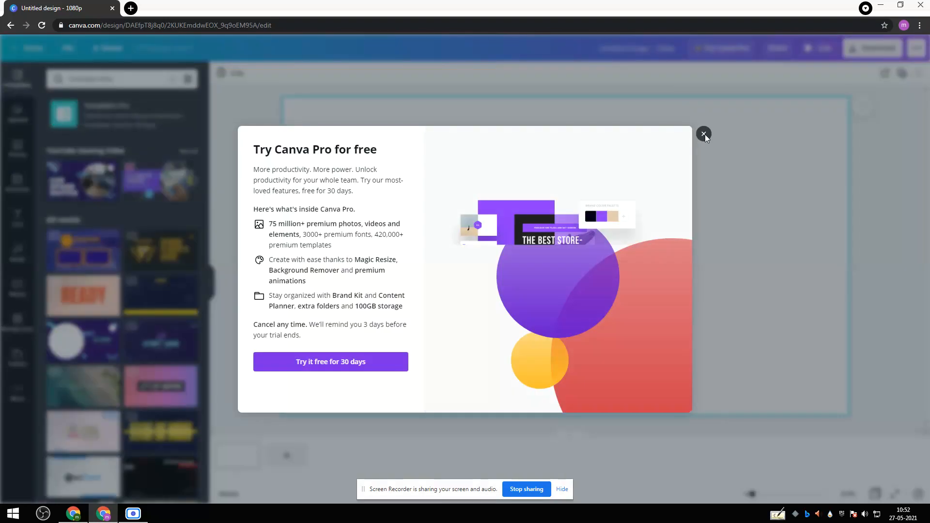
click(703, 134)
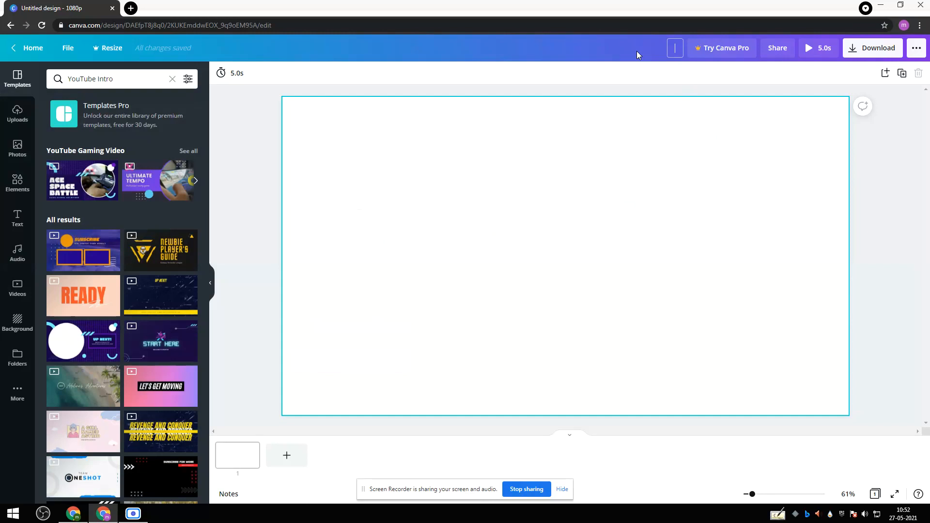
Name the design "youtube intro".
text(youtube intro)
key(Return)
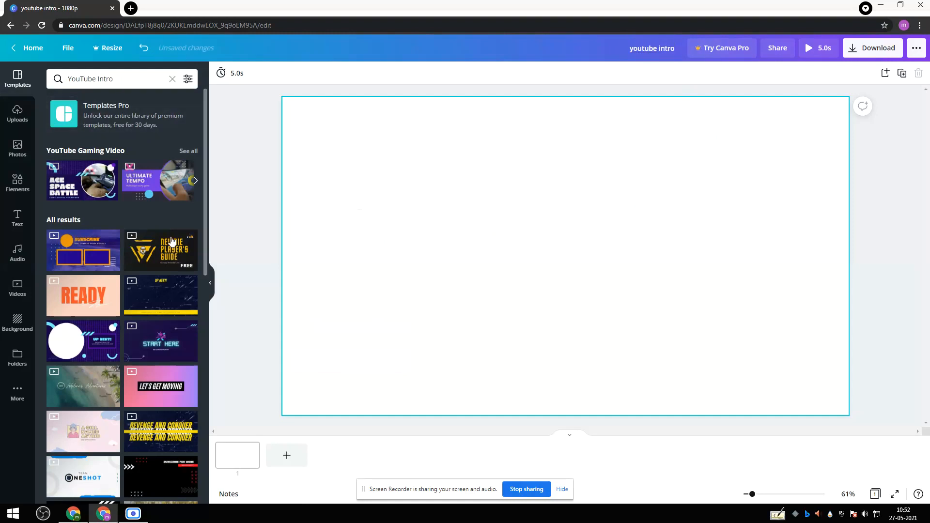
Apply the "Newbie Player's Guide" page of the Black and Yellow Falcon Modern Gamer E-sports YouTube Intro template to the blank page.
click(151, 245)
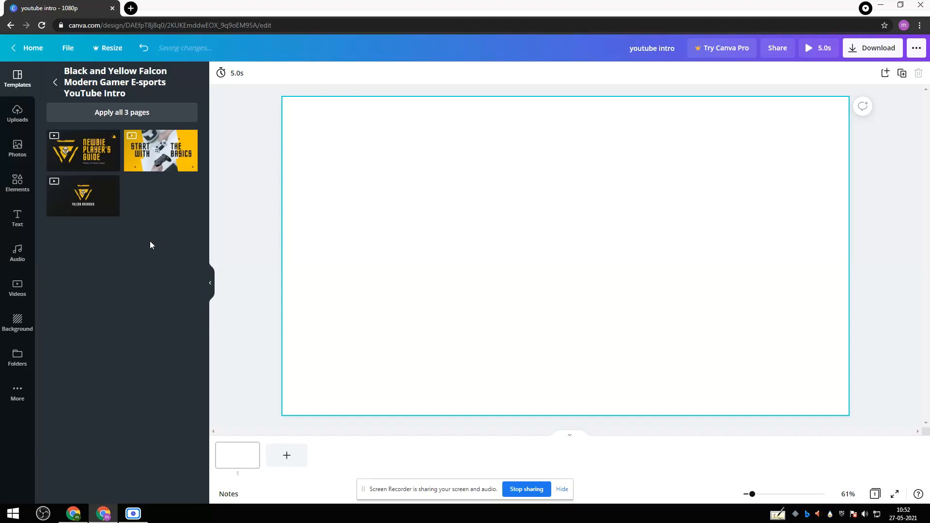
click(89, 156)
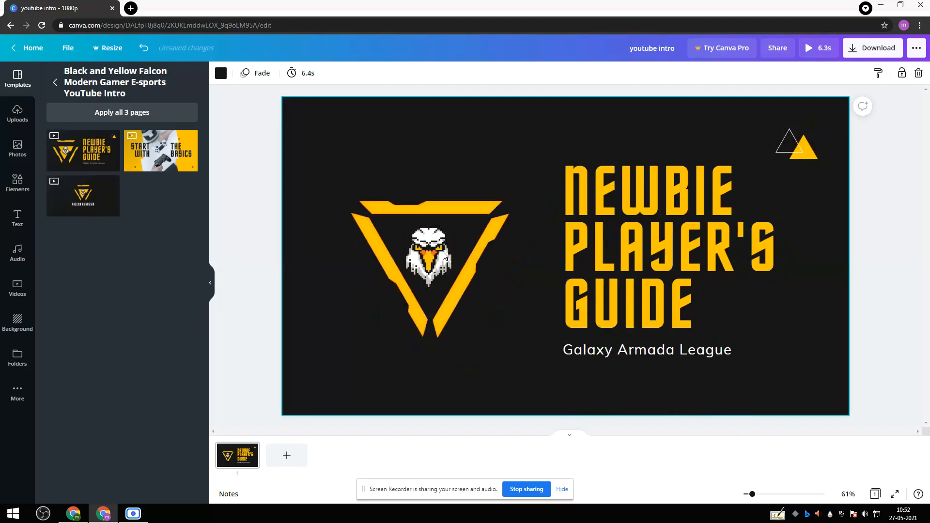
Replace the large "Newbie Player's Guide" title with "FULL COMPUTER".
click(676, 202)
double_click(676, 202)
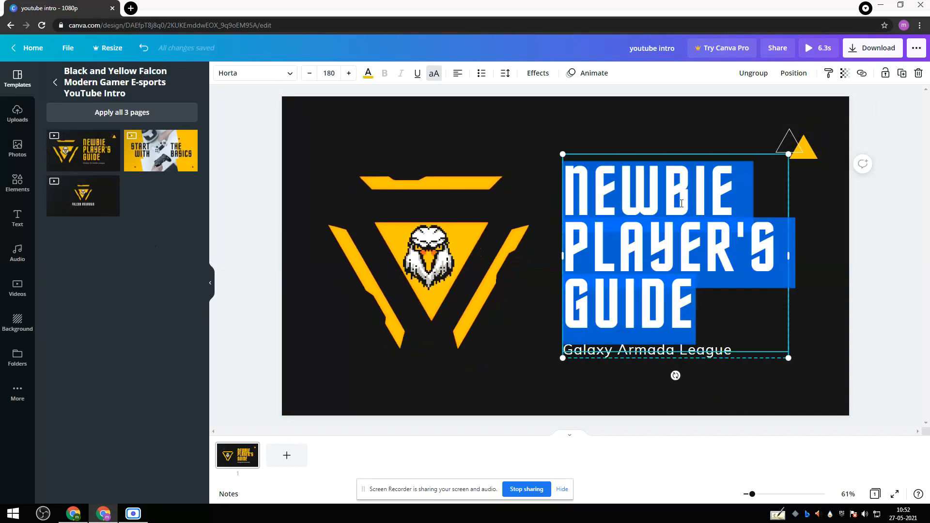
click(732, 323)
key(BackSpace)
key(BackSpace)
key(BackSpace)
key(BackSpace)
key(BackSpace)
key(BackSpace)
key(BackSpace)
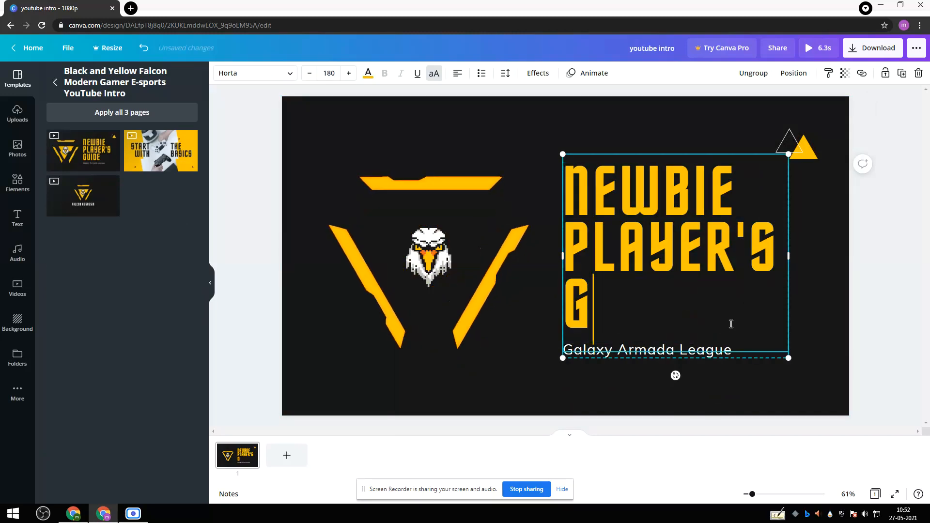
key(BackSpace)
key(BackSpace)
key(BackSpace)
key(BackSpace)
key(BackSpace)
key(BackSpace)
key(BackSpace)
key(BackSpace)
key(BackSpace)
key(BackSpace)
key(BackSpace)
key(BackSpace)
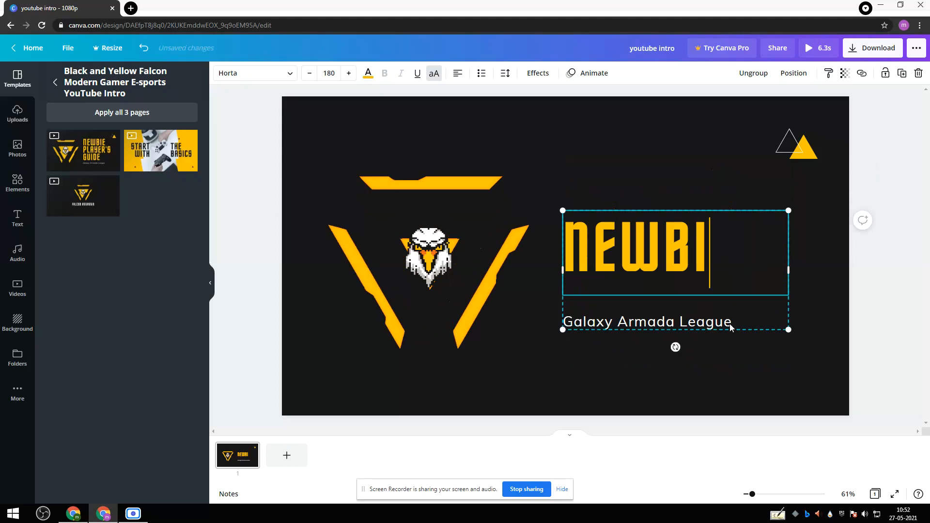
key(BackSpace)
key(BackSpace)
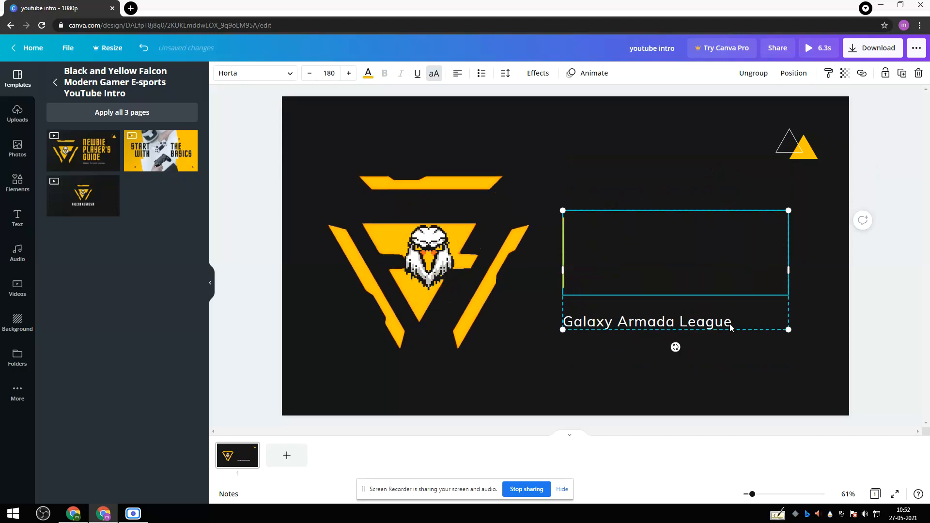
text(FULL)
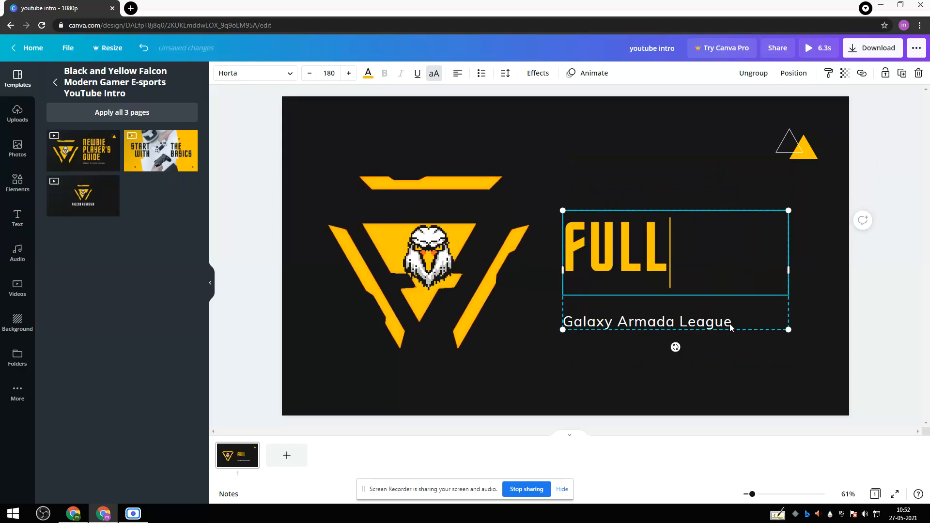
text( COMPUTER)
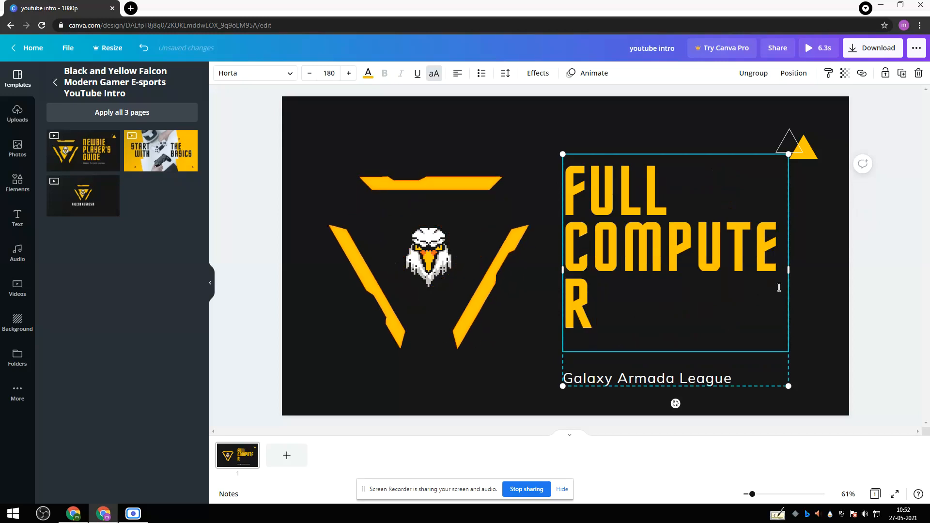
Widen the title's text box so that "COMPUTER" fits on a single line.
drag(788, 270, 800, 270)
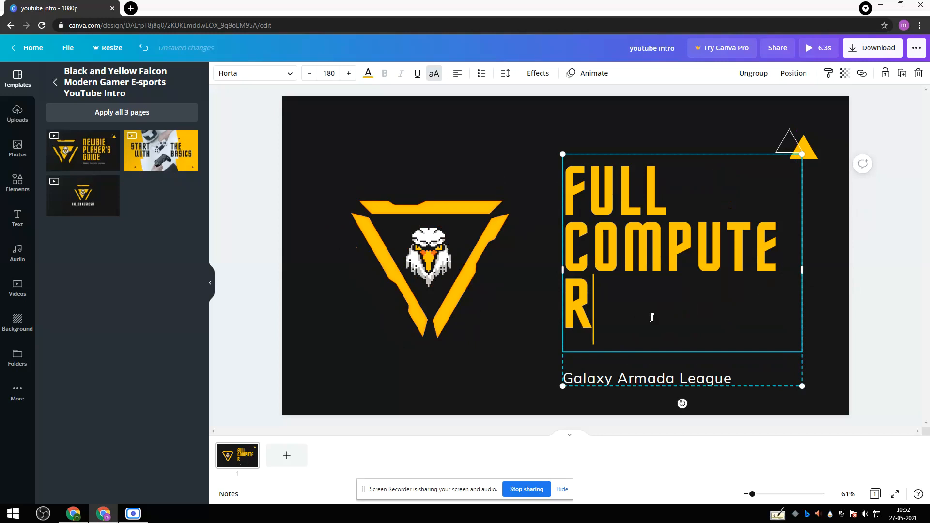
key(BackSpace)
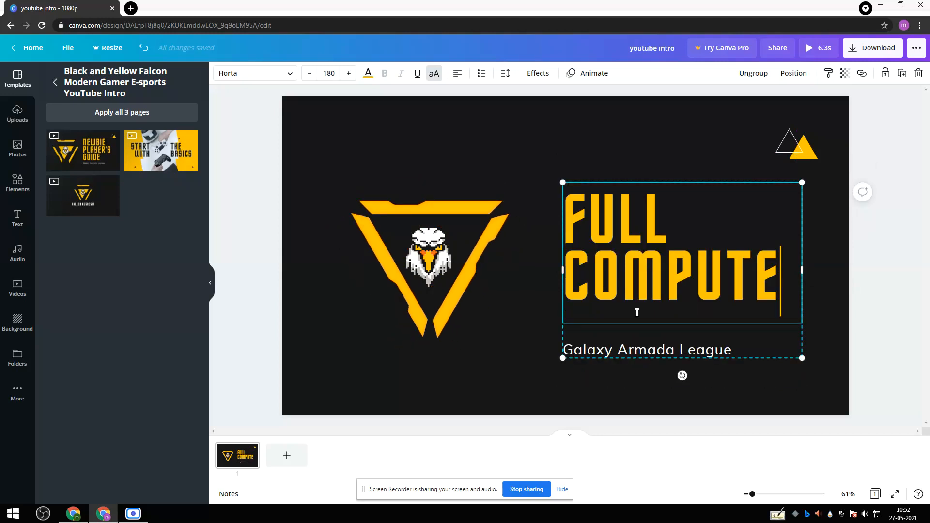
text(R)
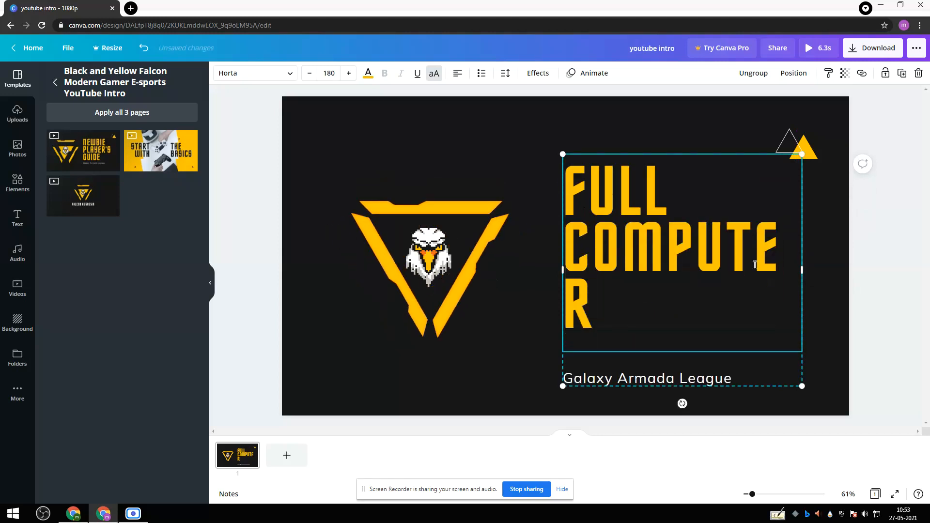
mouse_move(802, 269)
mouse_down()
mouse_move(830, 272)
mouse_move(817, 270)
mouse_up()
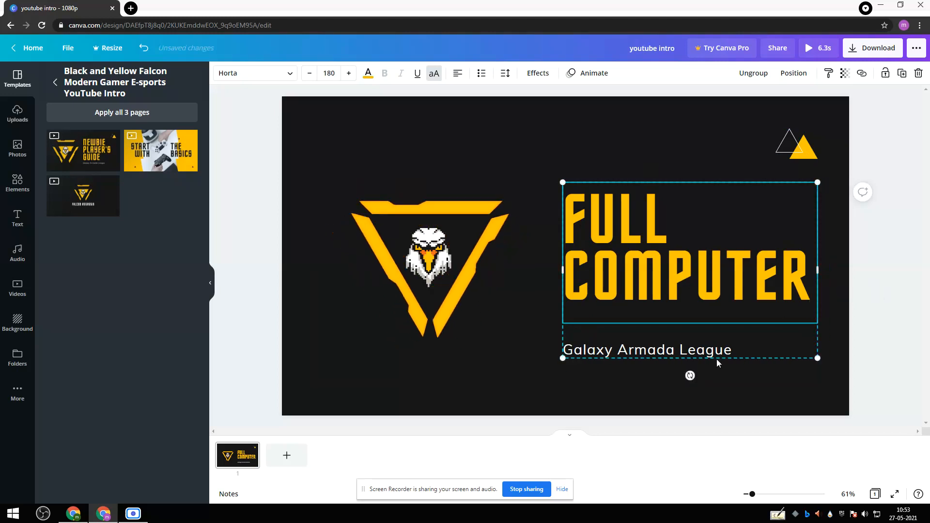
Replace the "Galaxy Armada League" subtitle under the title with "learn every thing".
click(739, 348)
click(739, 347)
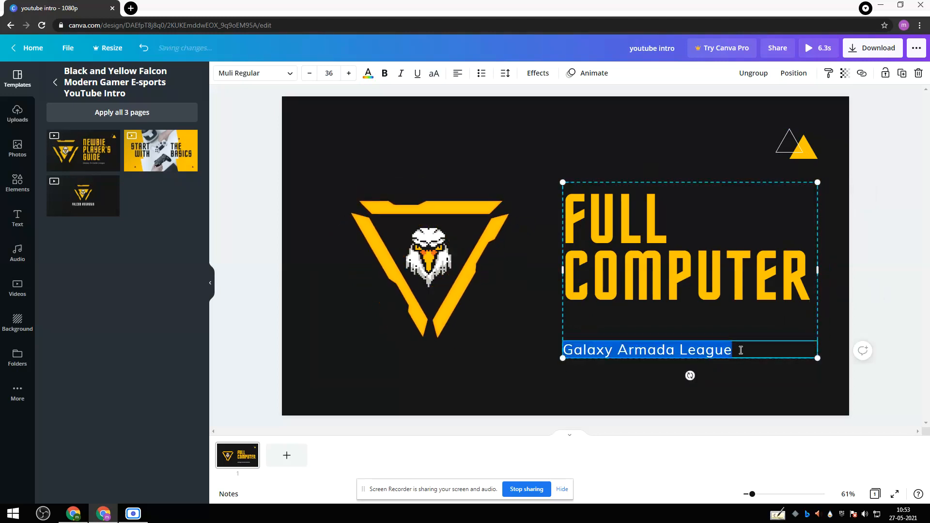
click(750, 348)
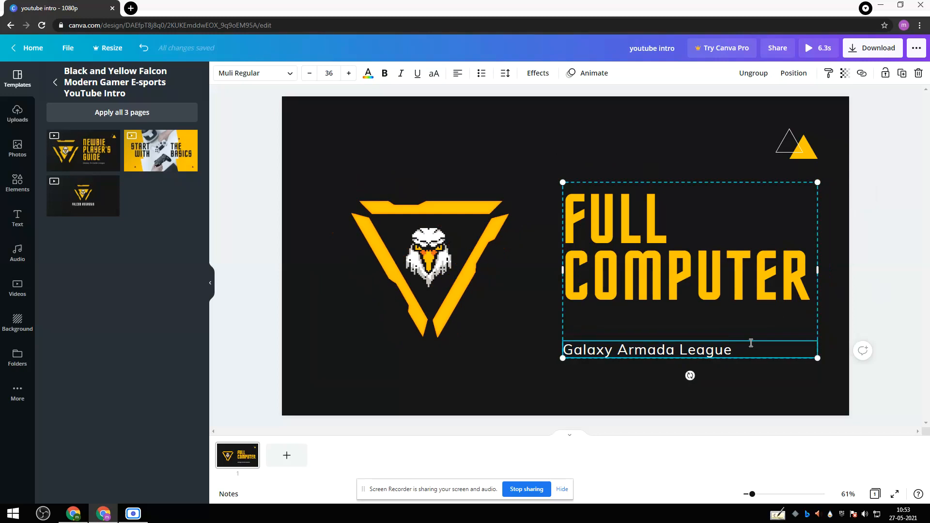
key(BackSpace)
key(BackSpace)
key(BackSpace)
key(BackSpace)
key(BackSpace)
key(BackSpace)
key(BackSpace)
key(BackSpace)
key(BackSpace)
key(BackSpace)
key(BackSpace)
key(BackSpace)
key(BackSpace)
key(BackSpace)
key(BackSpace)
key(BackSpace)
key(BackSpace)
key(BackSpace)
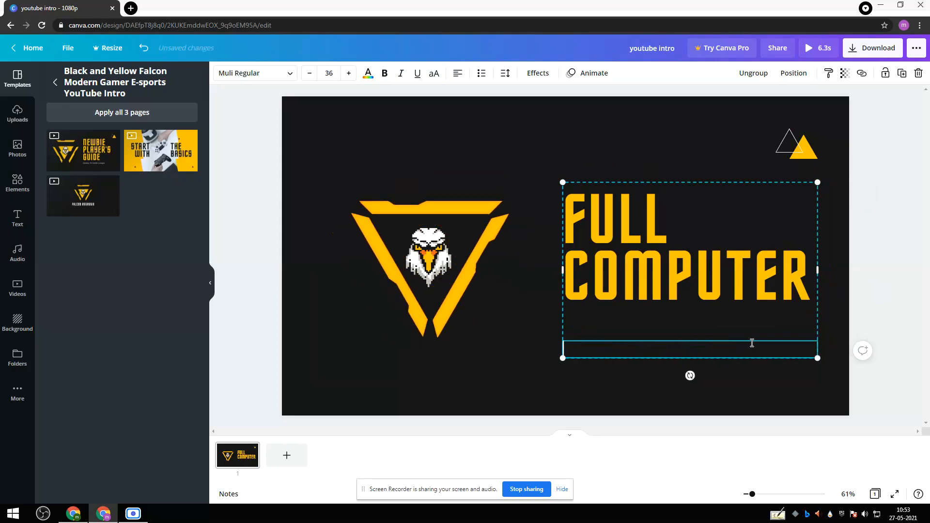
text(learn)
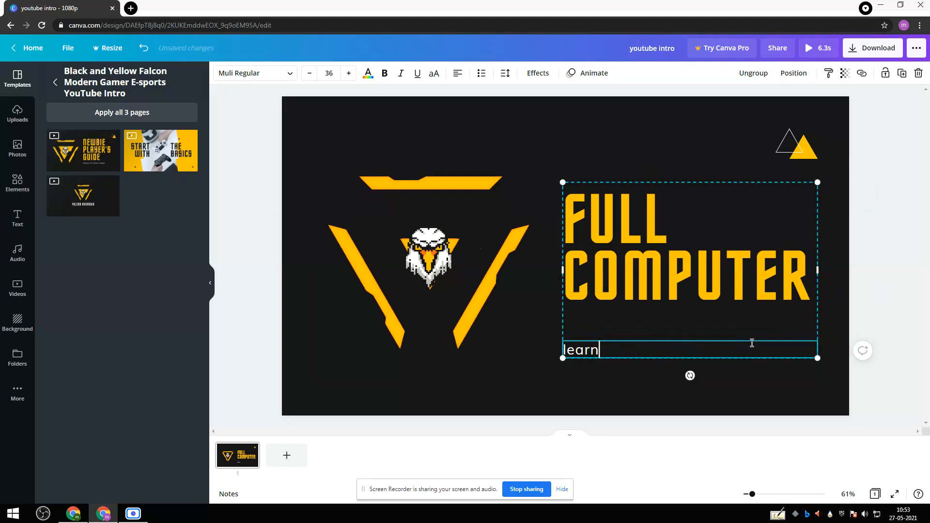
text( every thing)
click(748, 392)
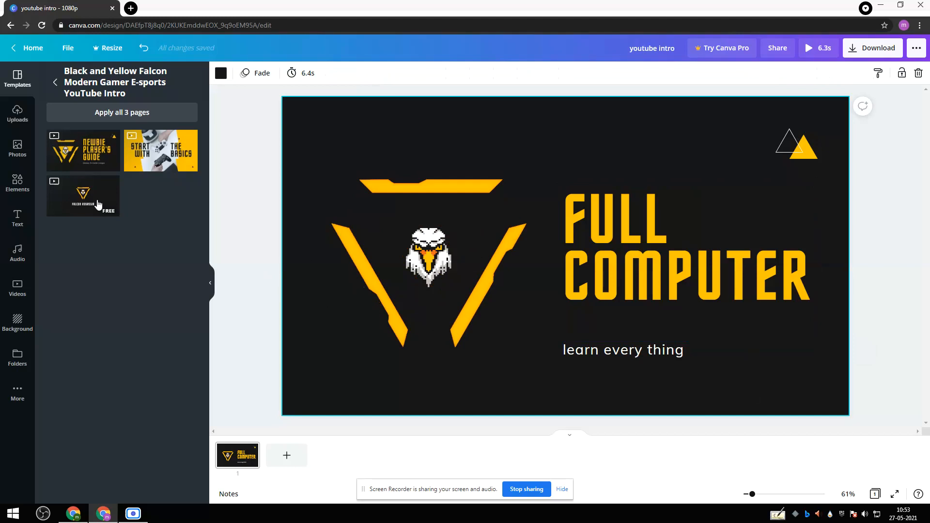
Add a second page and apply the template's "Falcon Assassin" logo page to it.
click(293, 457)
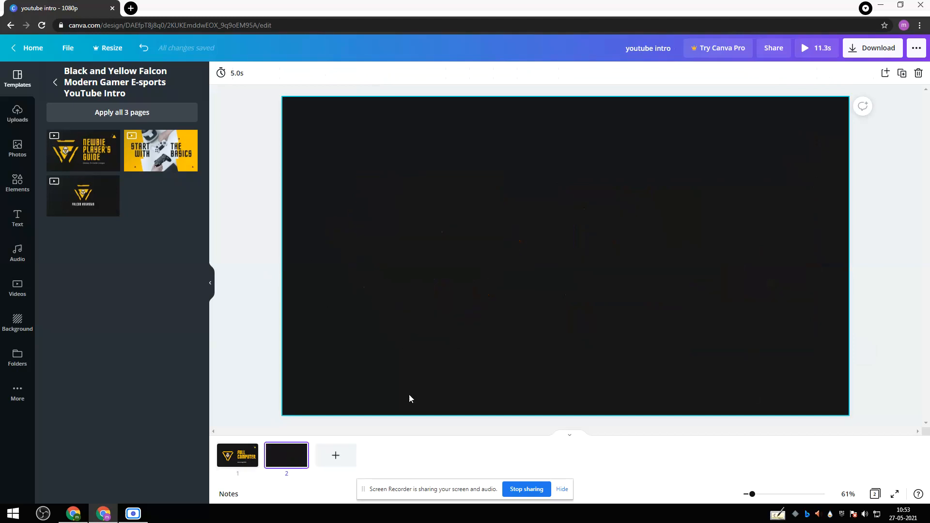
drag(103, 207, 390, 225)
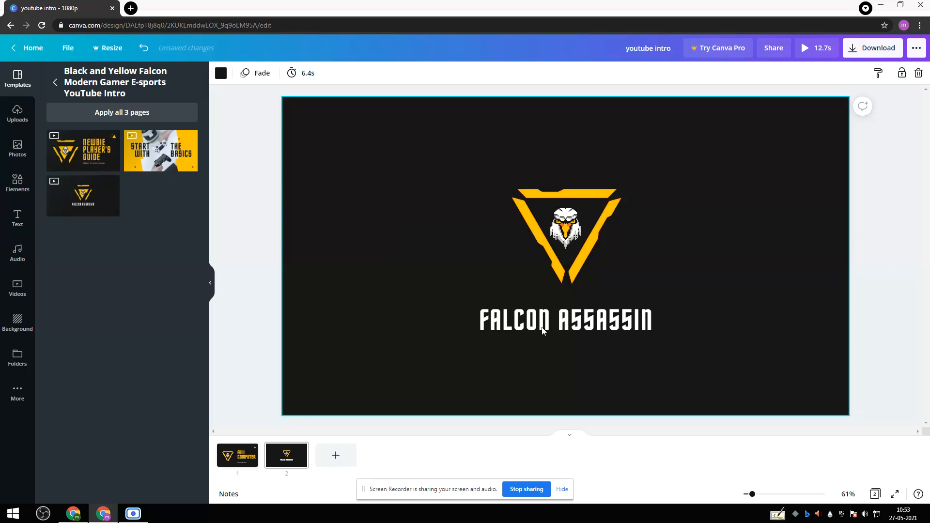
Replace the "FALCON ASSASSIN" text under the second page's logo with "FULL COMPUTER".
click(651, 317)
click(651, 318)
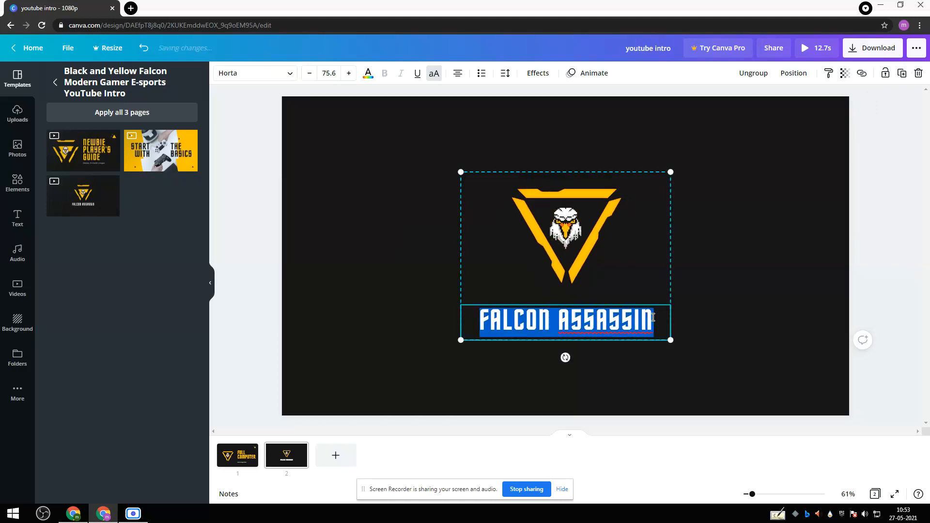
click(653, 318)
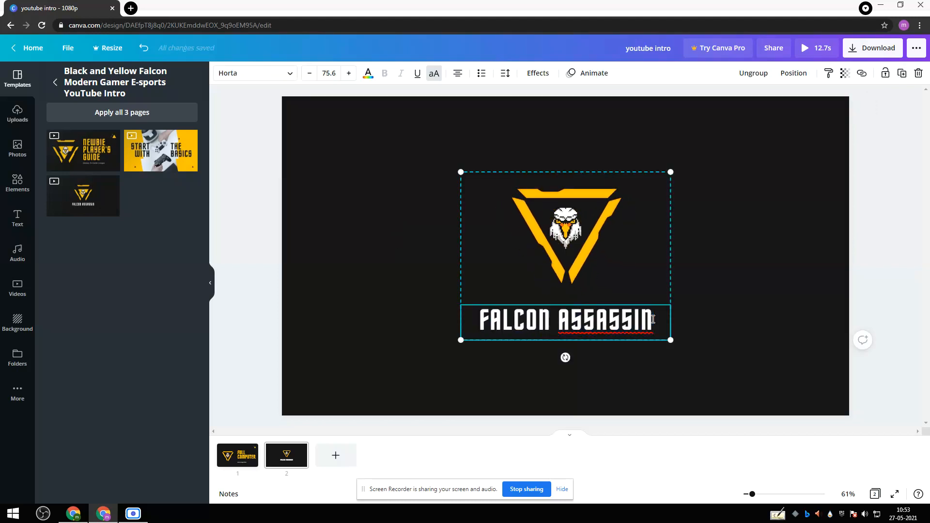
key(BackSpace)
key(BackSpace)
key(BackSpace)
key(BackSpace)
key(BackSpace)
key(BackSpace)
key(BackSpace)
key(BackSpace)
key(BackSpace)
key(BackSpace)
key(BackSpace)
key(BackSpace)
key(BackSpace)
key(BackSpace)
key(BackSpace)
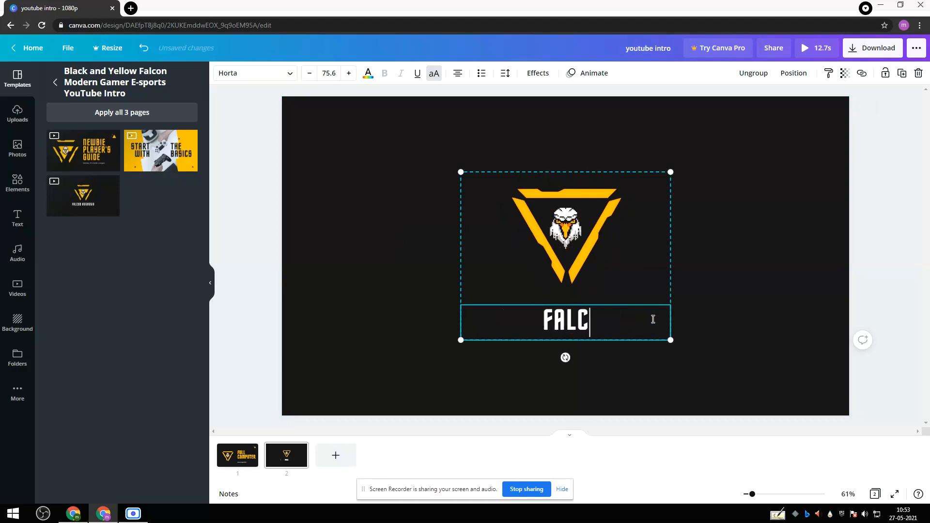
text(F)
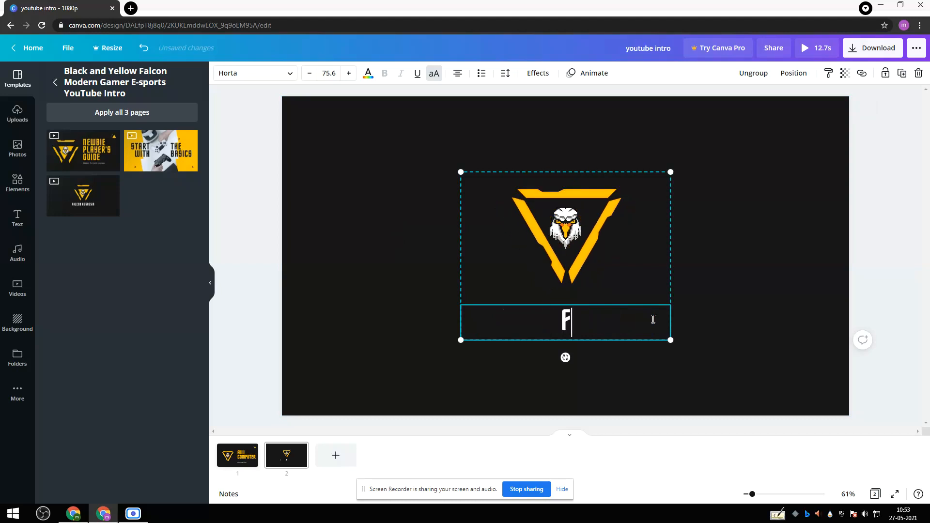
text(ULL COMPUTER)
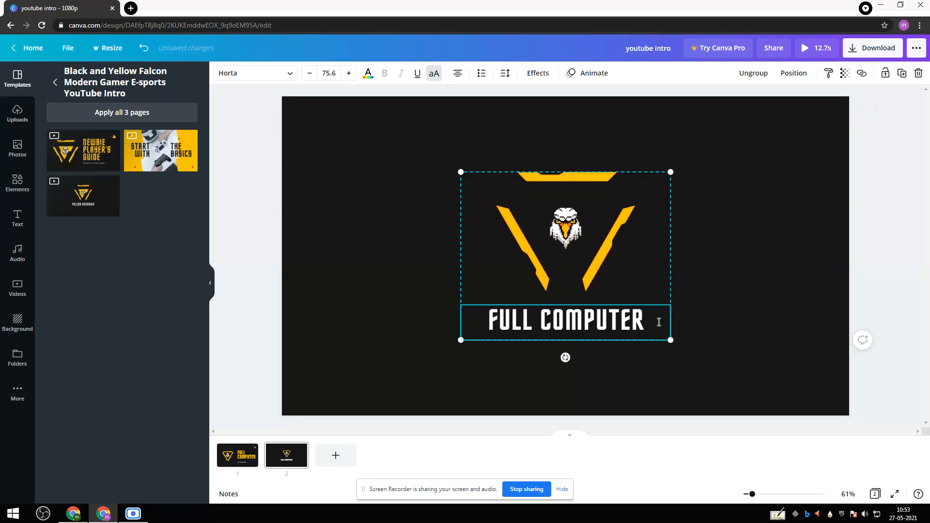
Add a second line reading "LIKE,SHARE,SUBSCRIBE" below "FULL COMPUTER" on the second page.
key(Return)
text(LI)
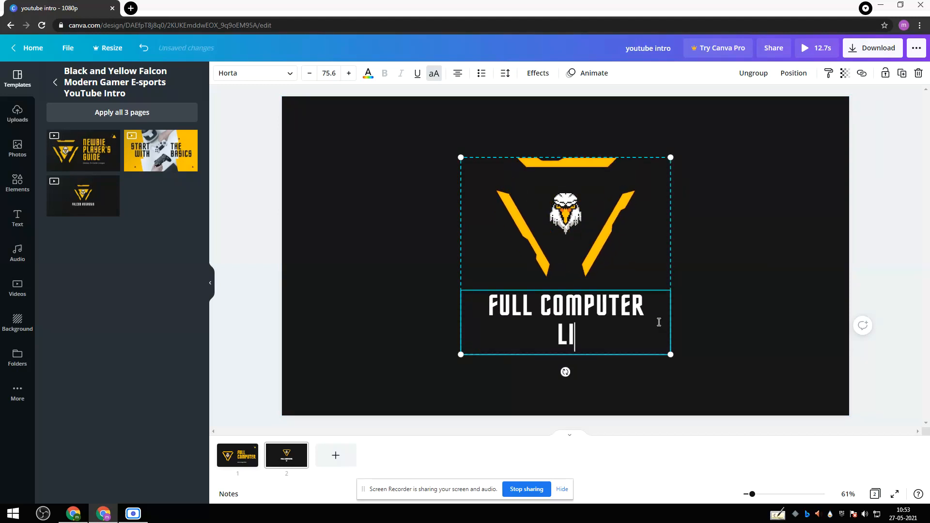
text(KE,SH)
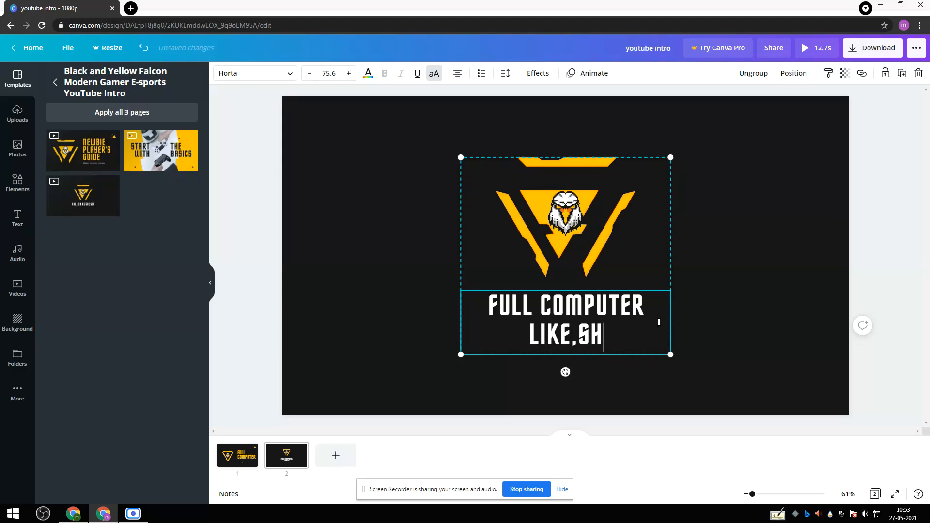
text(ARE,S)
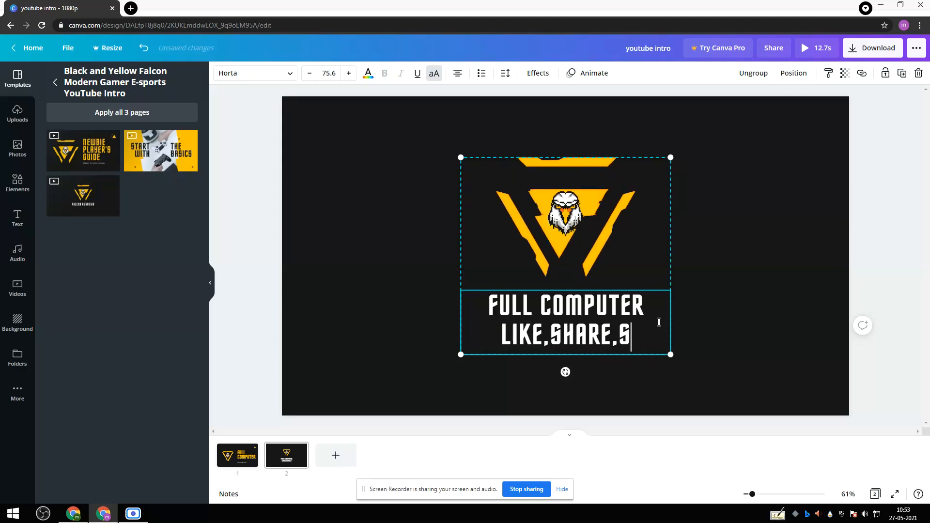
text(UN)
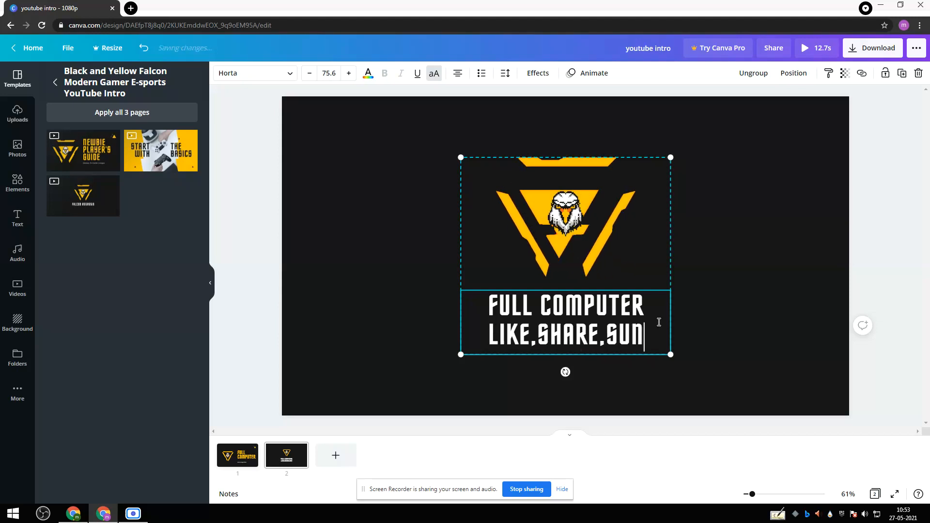
text(B)
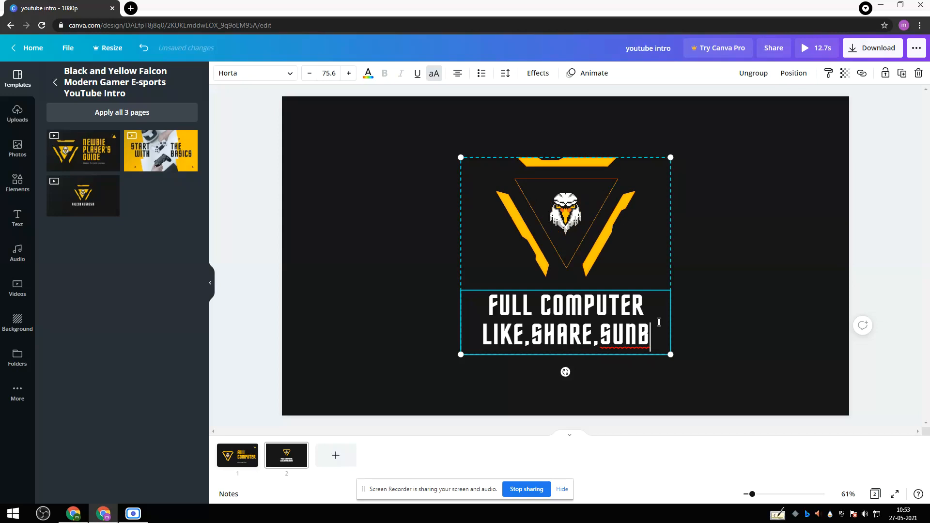
key(BackSpace)
key(BackSpace)
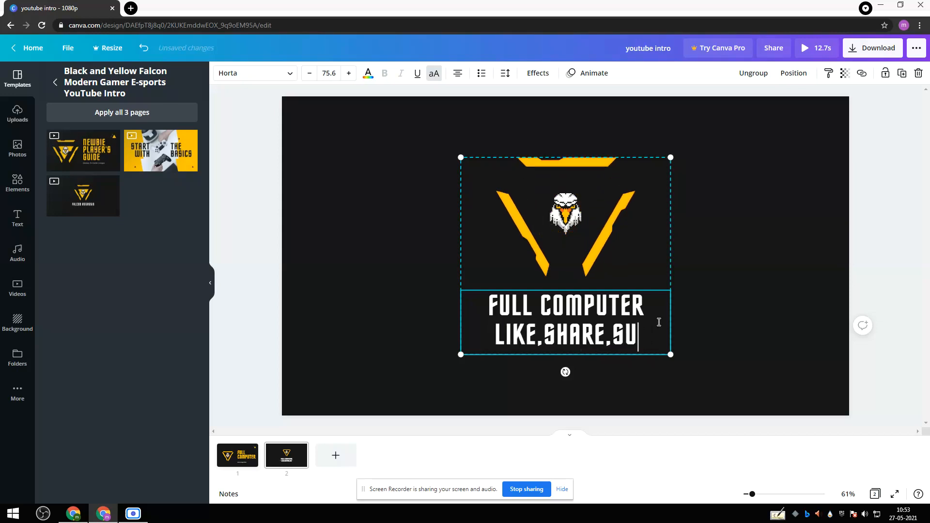
text(BSCRIBE)
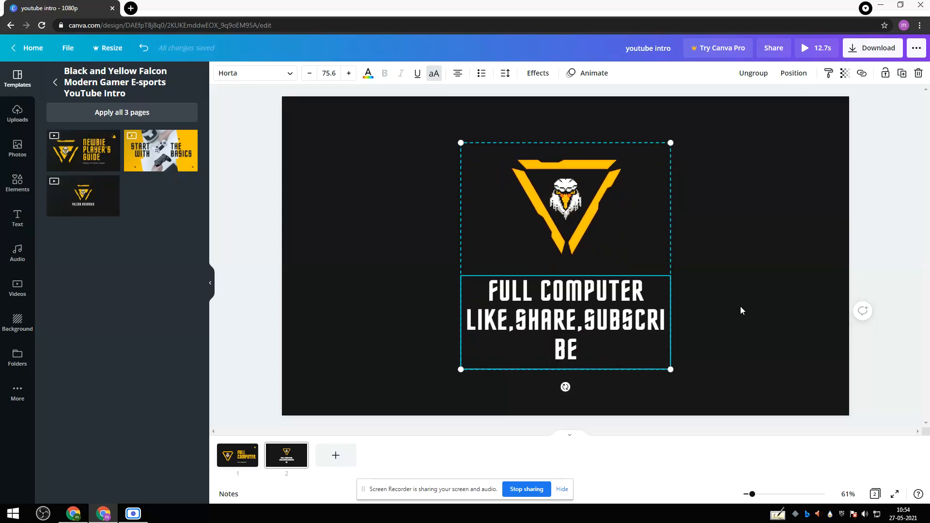
click(688, 326)
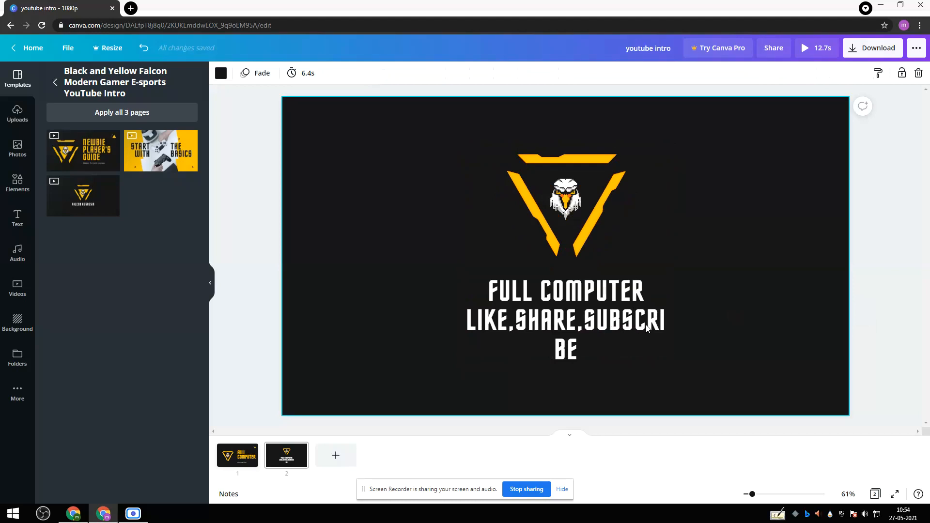
Enlarge the second page's logo and text group to about 767 wide by 828 high.
click(653, 331)
click(671, 326)
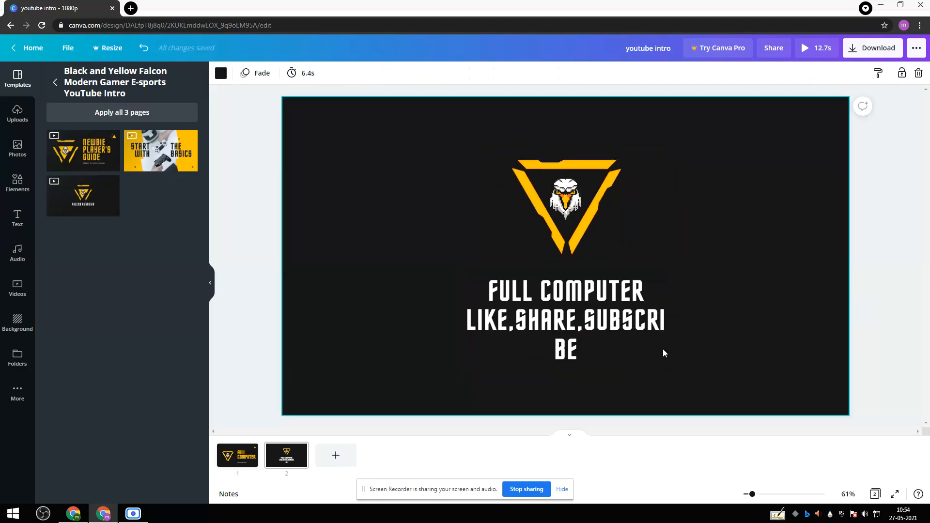
click(666, 347)
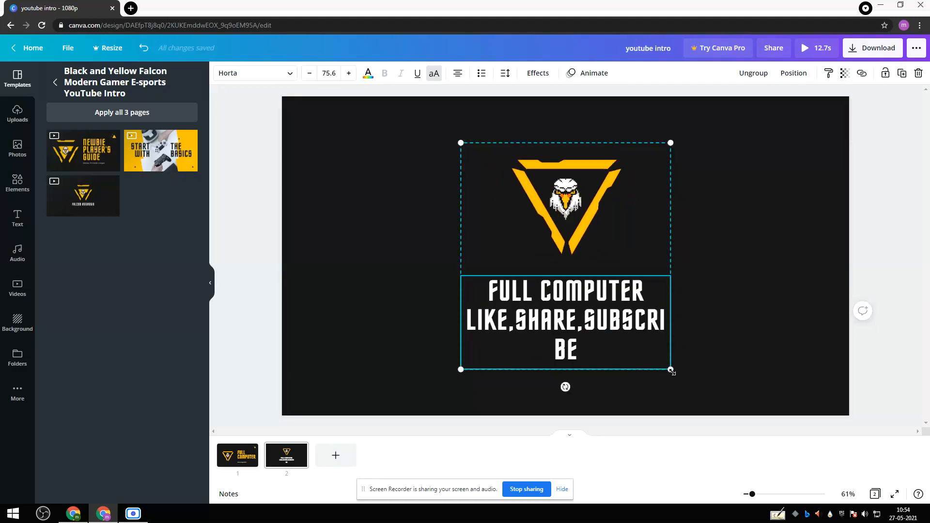
drag(671, 370, 710, 372)
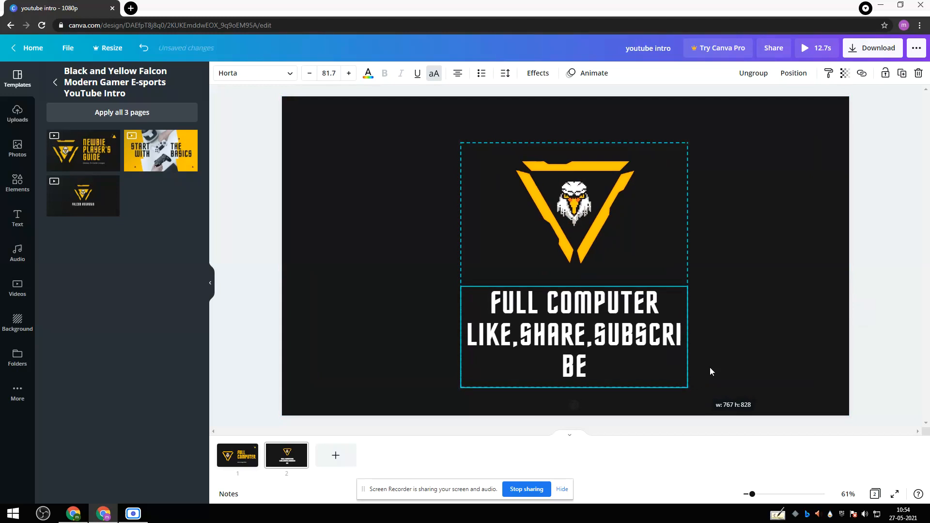
Delete the "LIKE,SHARE,SUBSCRIBE" line, leaving only "FULL COMPUTER" under the logo.
click(676, 335)
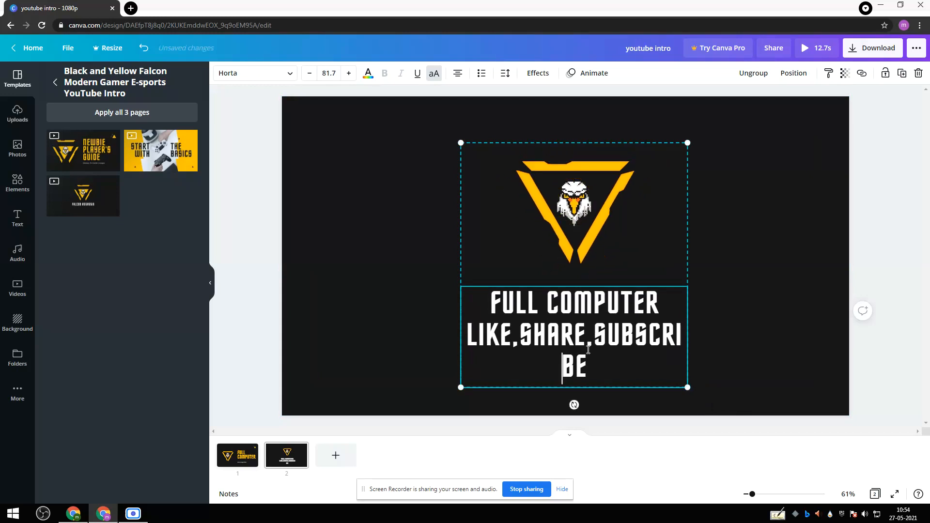
key(Delete)
key(Delete)
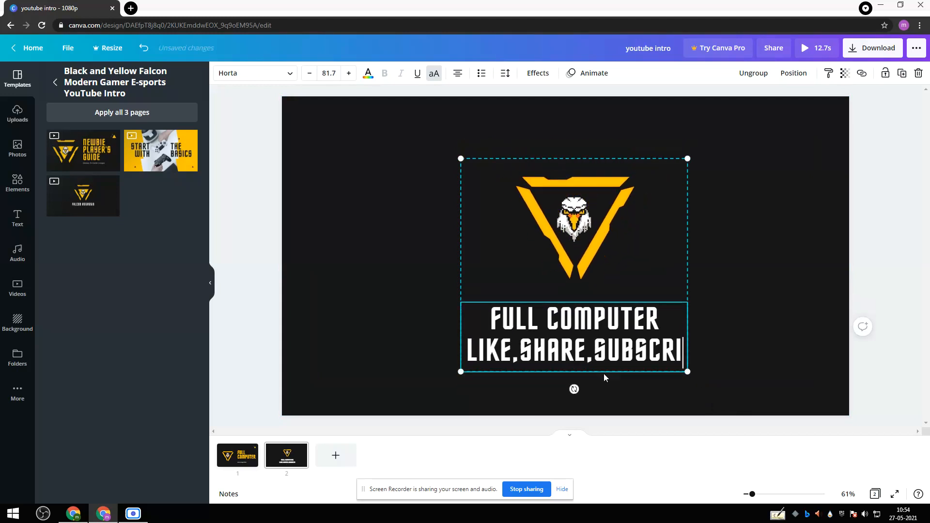
key(BackSpace)
key(BackSpace)
key(BackSpace)
key(BackSpace)
key(BackSpace)
key(BackSpace)
key(BackSpace)
key(BackSpace)
key(BackSpace)
key(BackSpace)
key(BackSpace)
key(BackSpace)
key(BackSpace)
key(BackSpace)
key(BackSpace)
key(BackSpace)
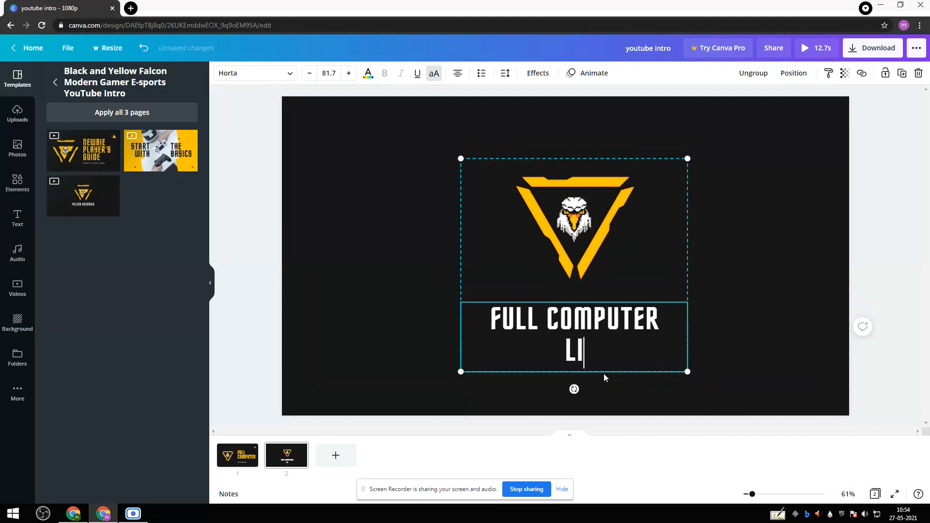
key(BackSpace)
key(BackSpace)
click(364, 328)
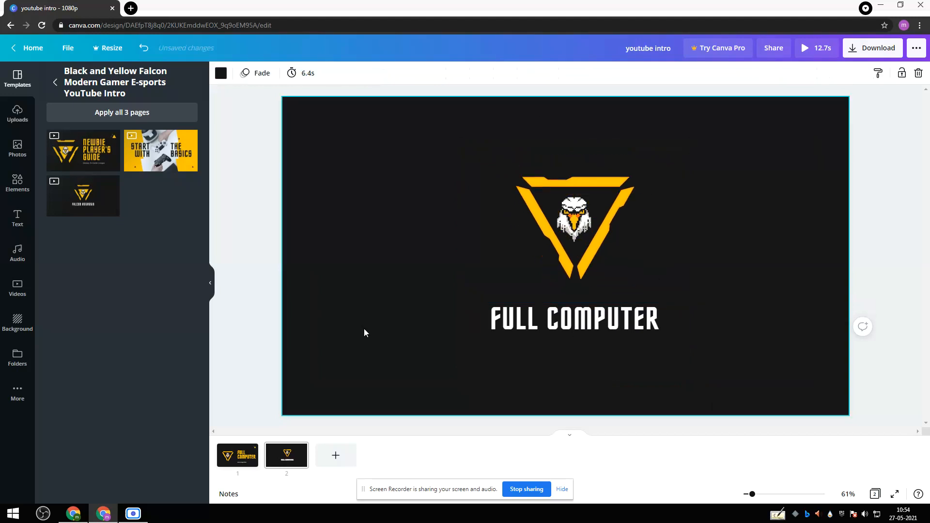
click(252, 464)
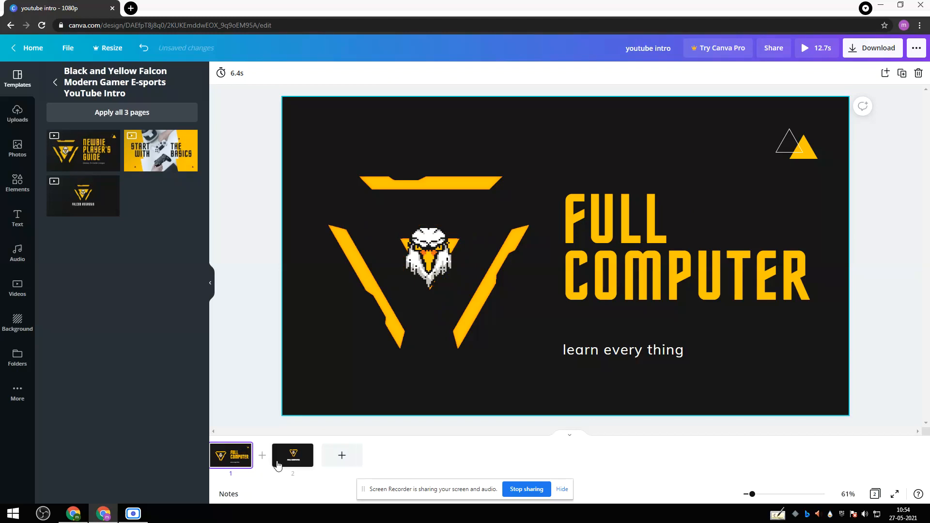
click(279, 458)
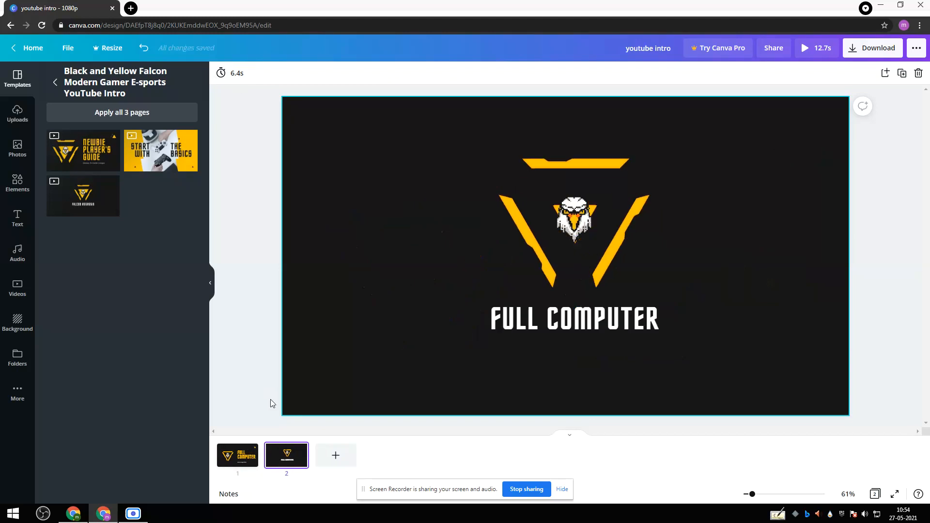
click(540, 218)
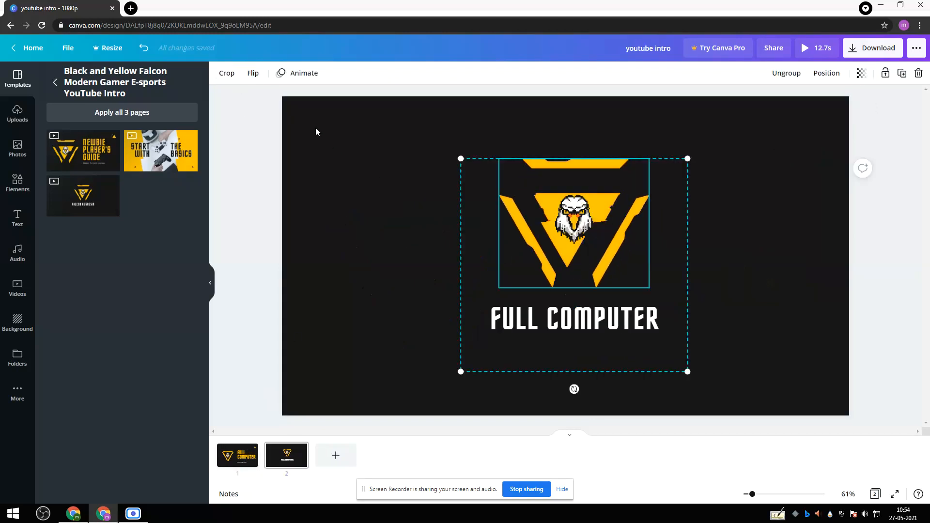
click(417, 178)
Apply the Rise element animation to the eagle head on the second page after trying Fade, Breathe and Pan.
click(567, 201)
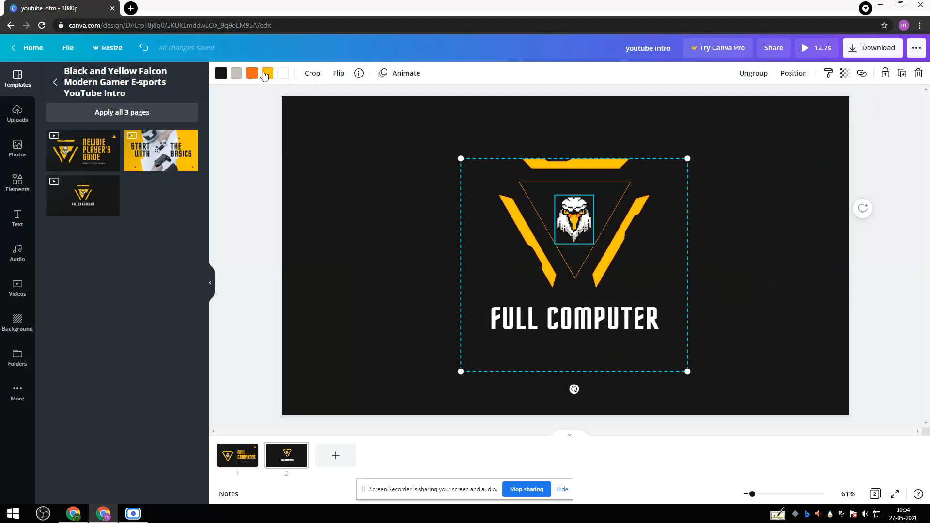
click(385, 74)
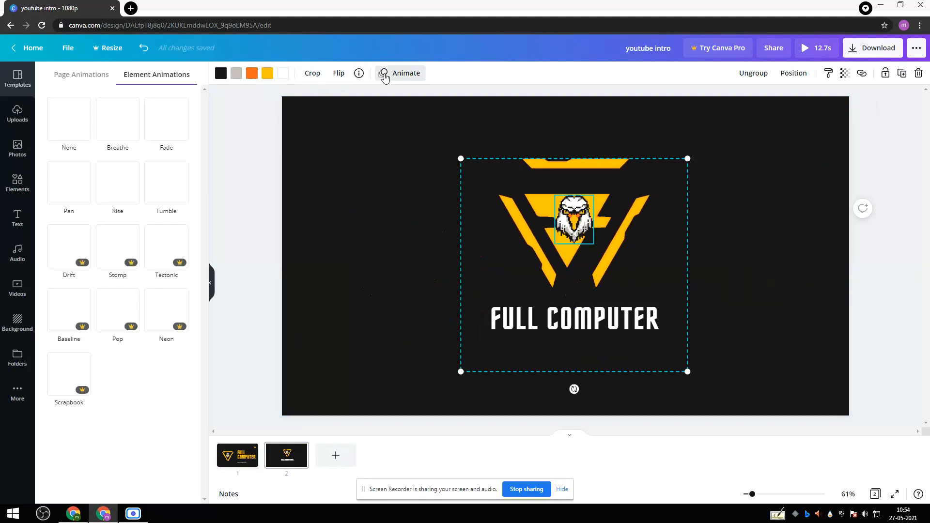
click(155, 123)
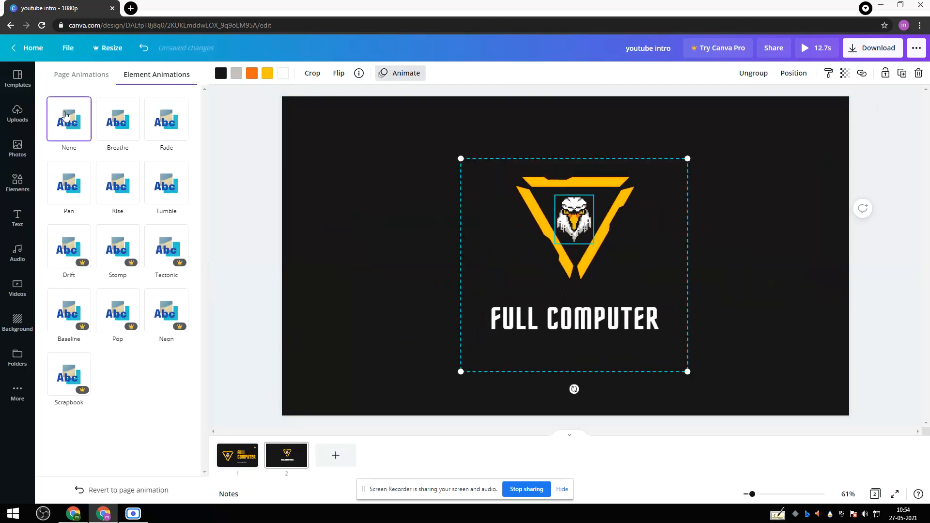
click(98, 125)
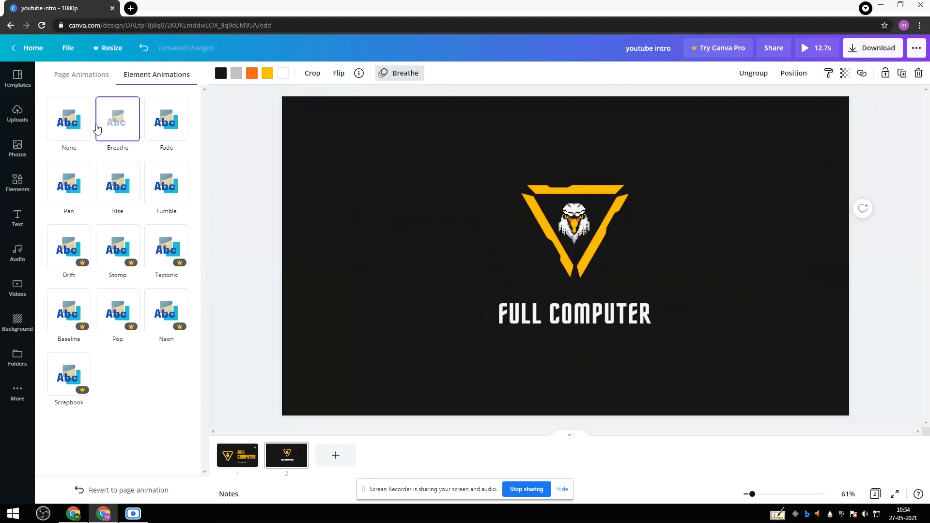
click(76, 180)
click(118, 187)
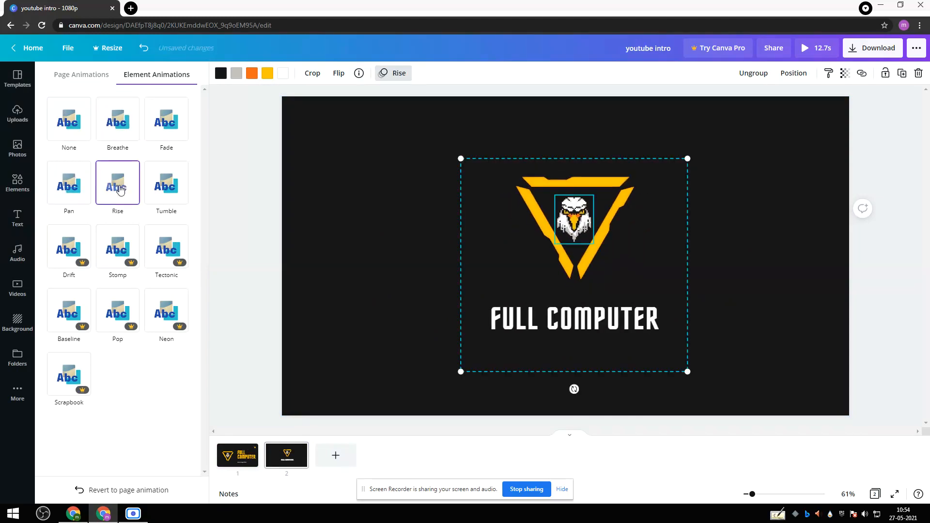
Apply the Tumble element animation to the eagle head on the second page and compare both pages.
click(177, 207)
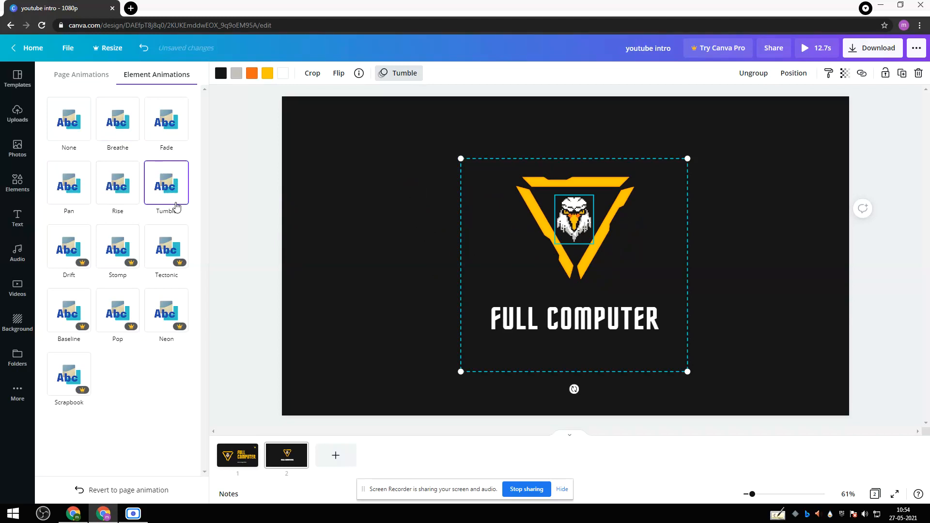
click(407, 201)
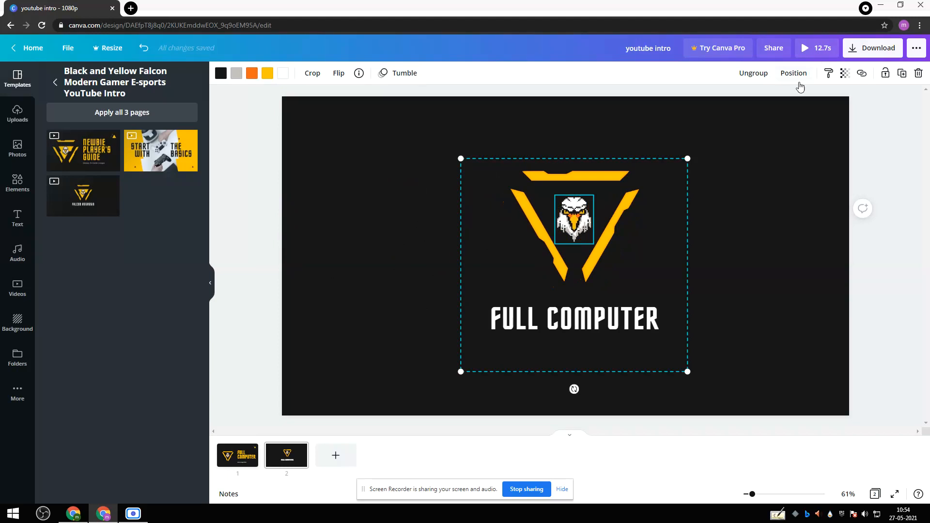
click(769, 214)
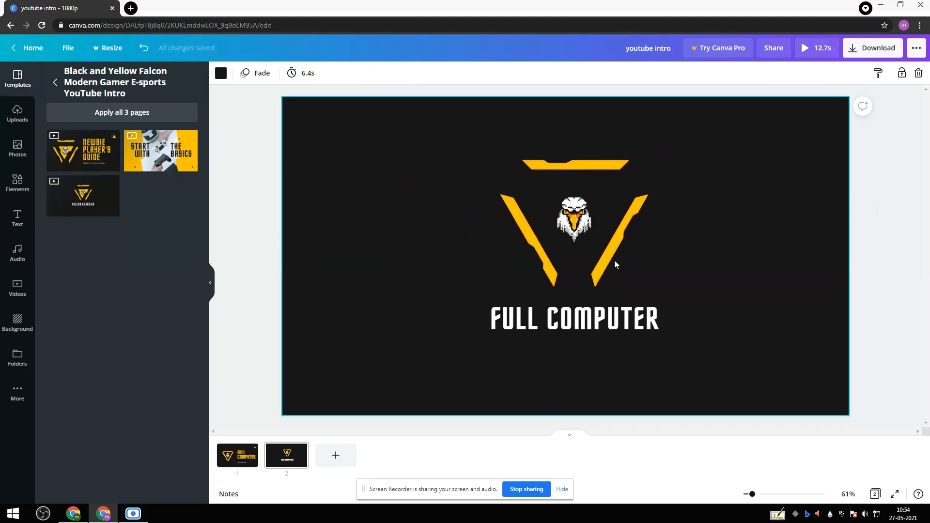
click(245, 453)
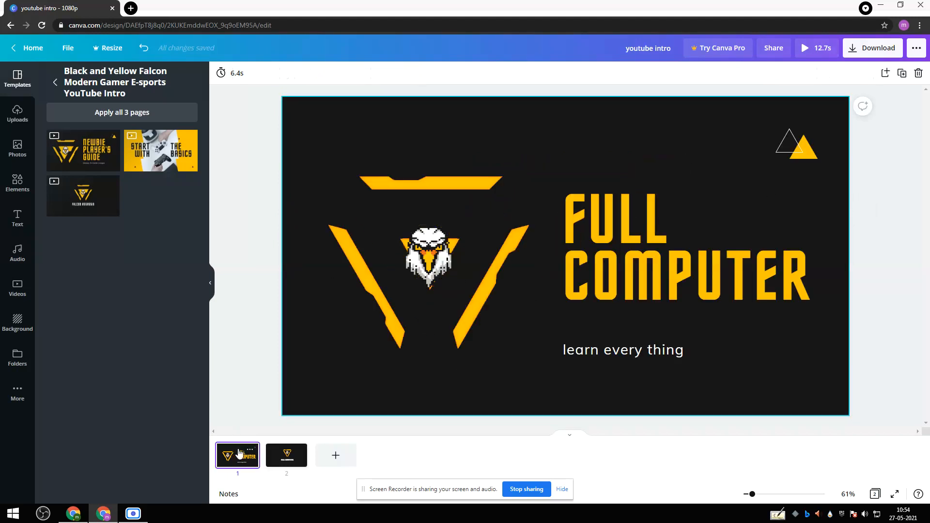
click(279, 454)
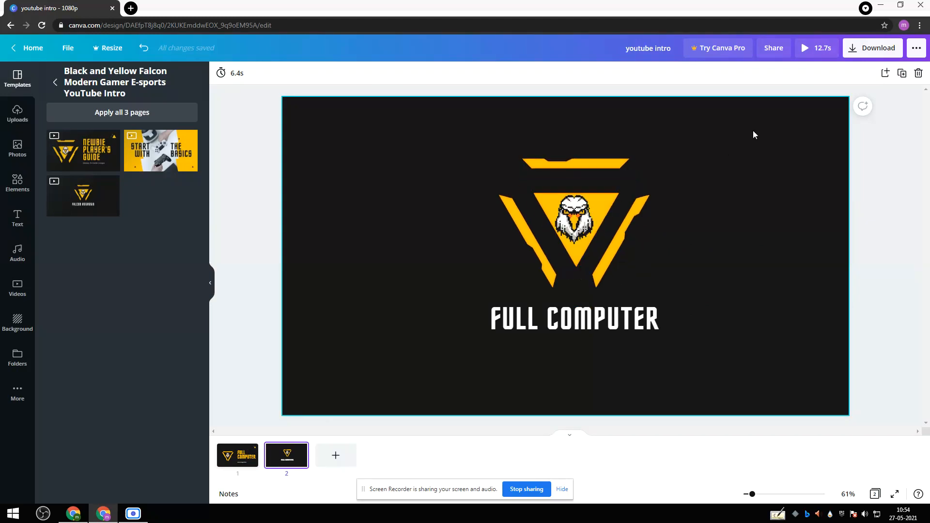
Review the download settings with MP4 Video as file type and all pages selected, without downloading.
click(876, 48)
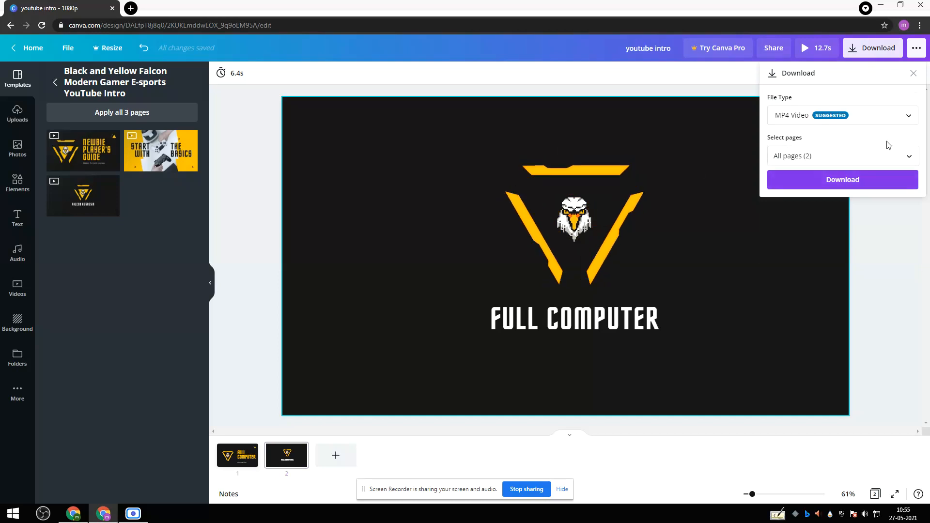
click(833, 158)
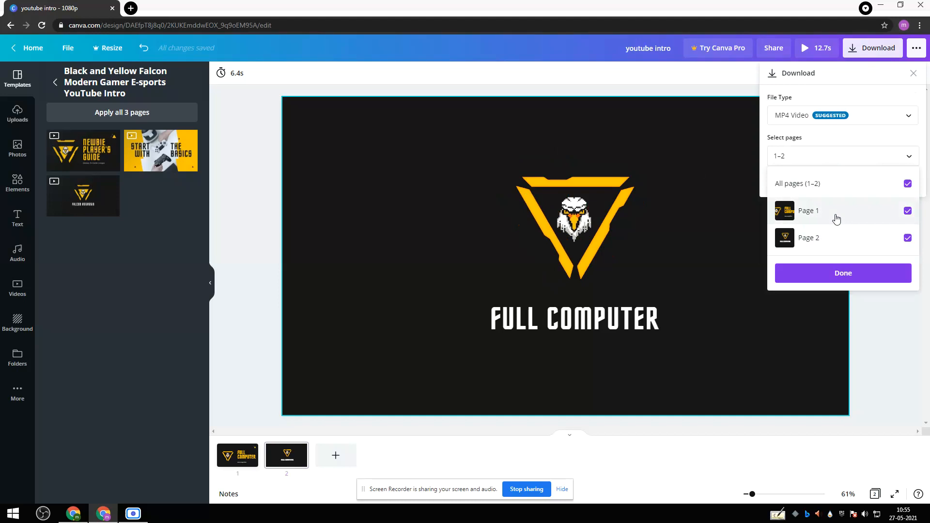
click(842, 272)
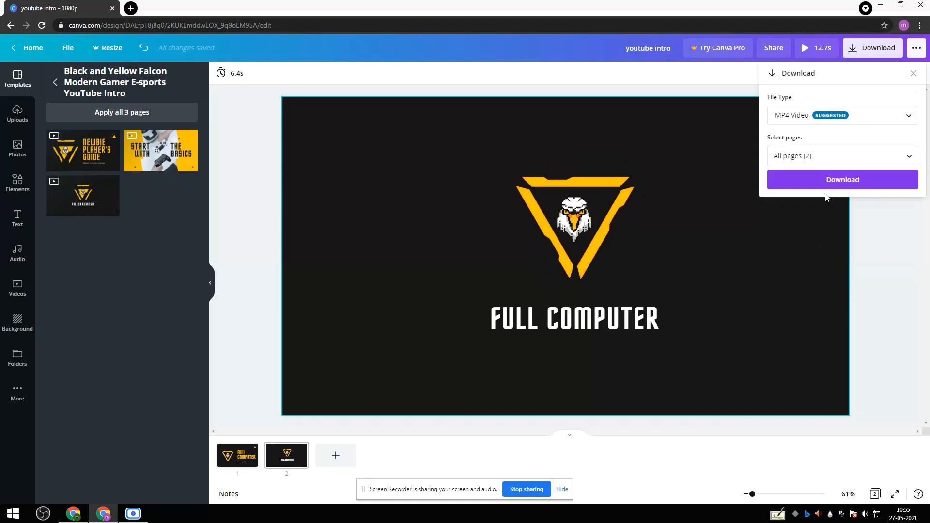
click(794, 117)
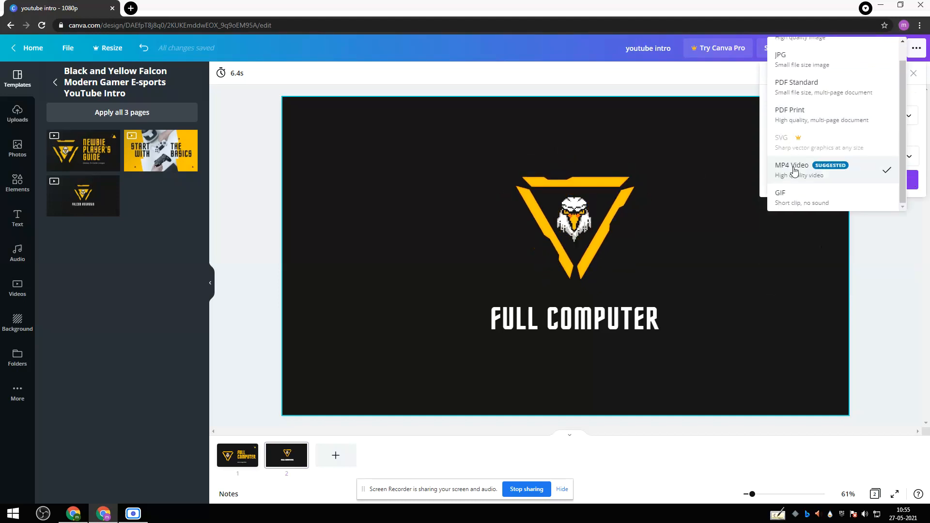
click(811, 169)
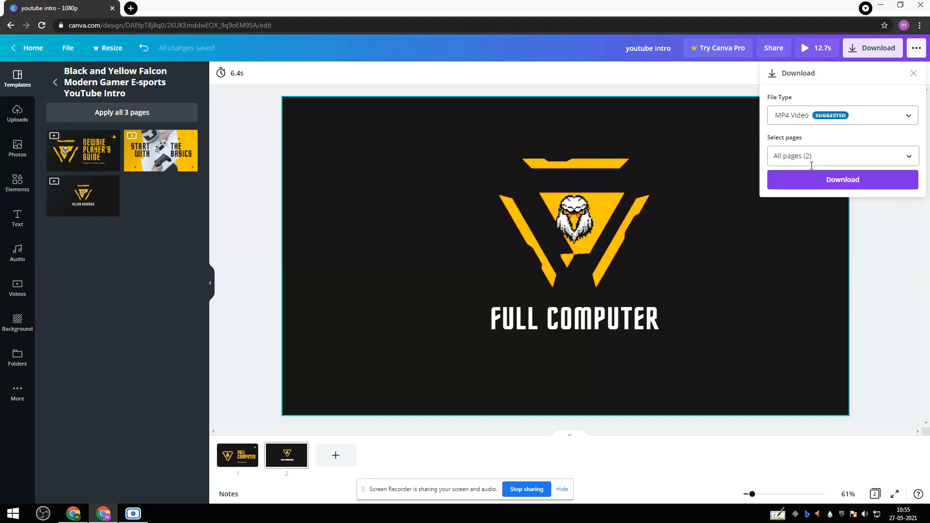
click(914, 74)
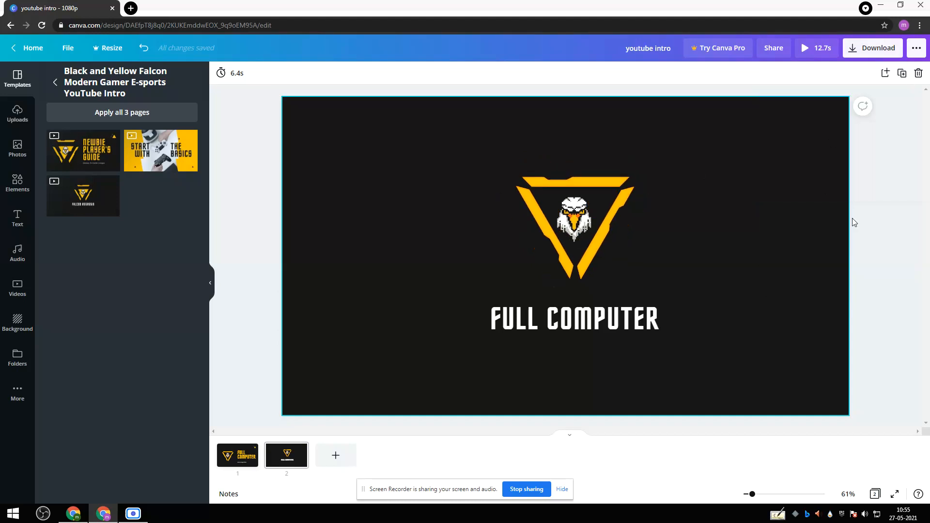
Post the comment "hi" on the second page.
click(862, 105)
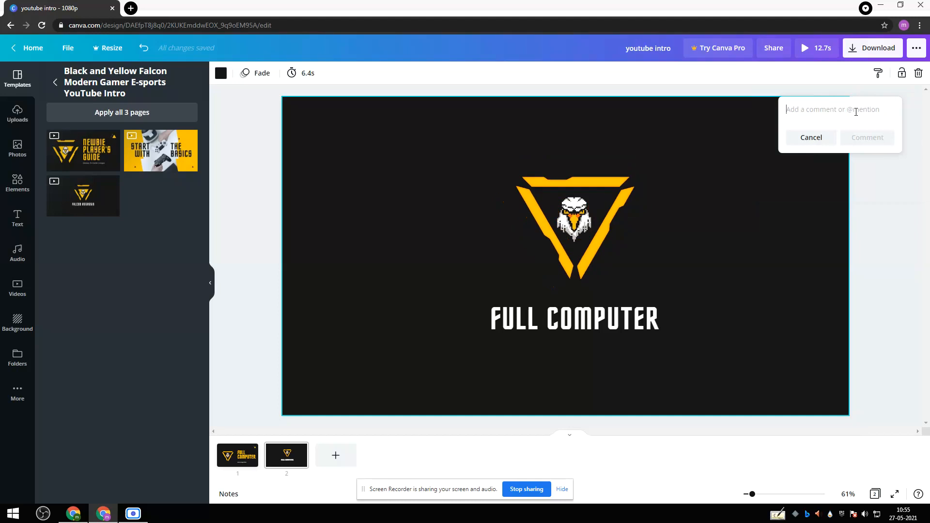
click(867, 137)
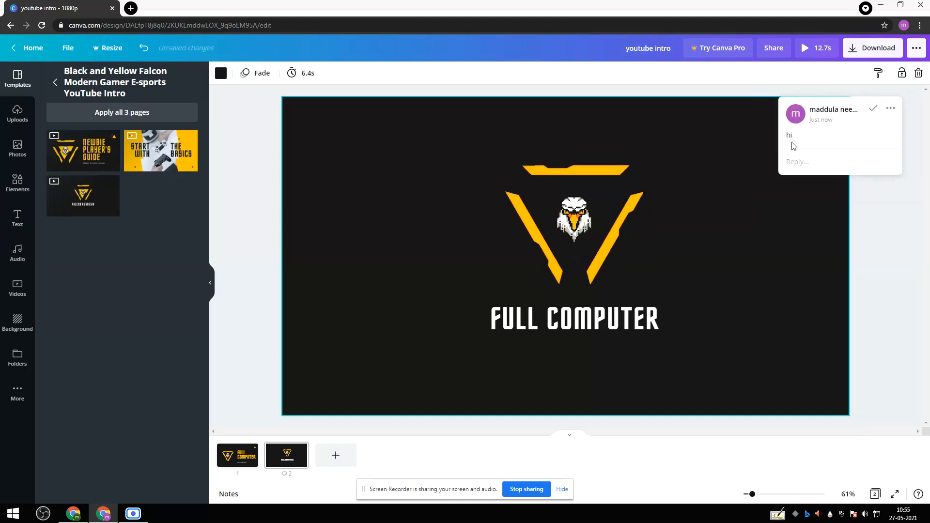
click(875, 197)
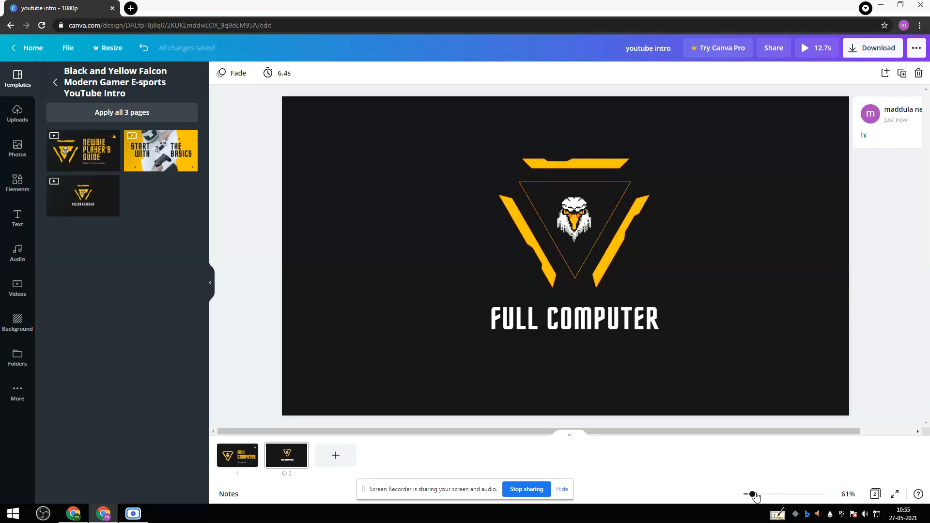
mouse_move(755, 496)
mouse_down()
mouse_move(830, 495)
mouse_move(738, 493)
mouse_move(751, 498)
mouse_up()
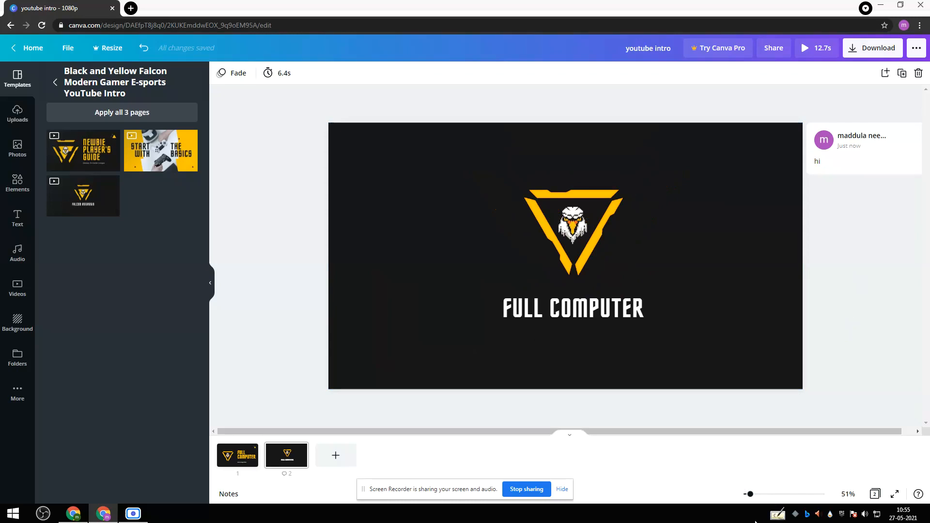
click(756, 495)
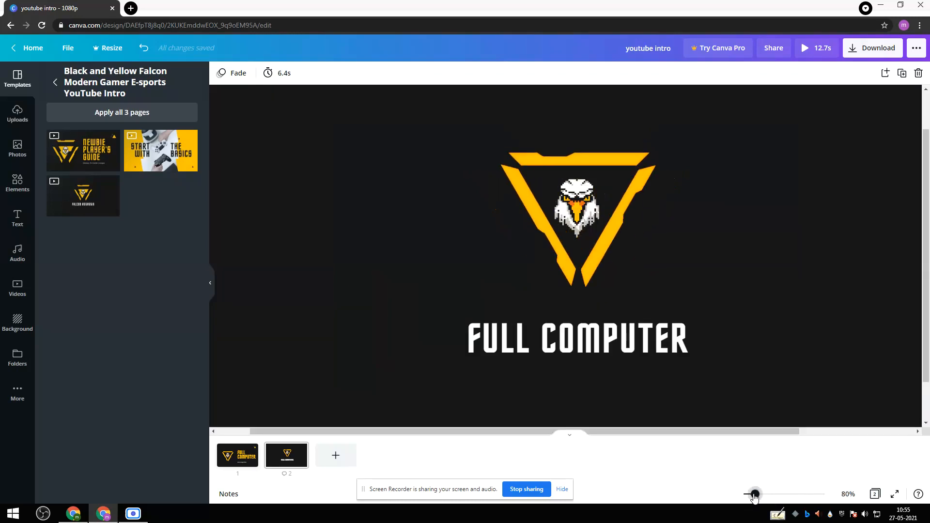
click(752, 494)
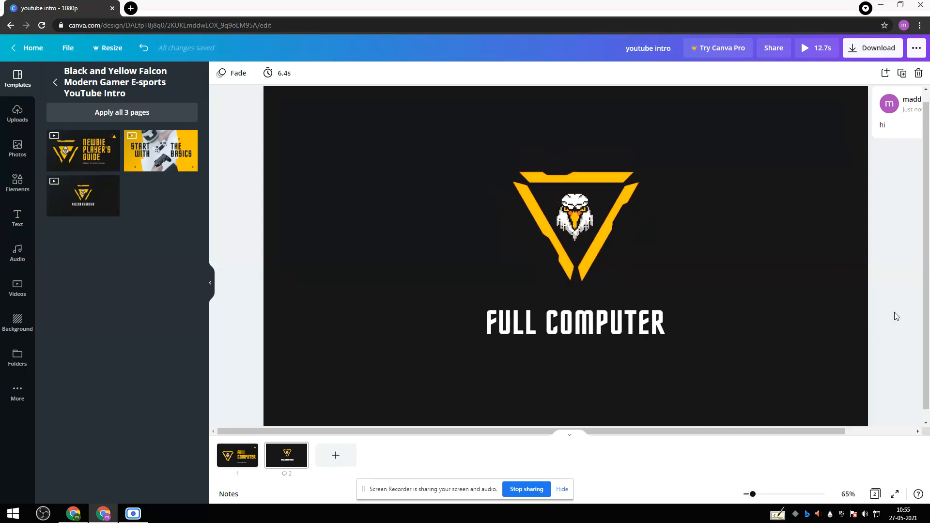
drag(926, 190, 928, 242)
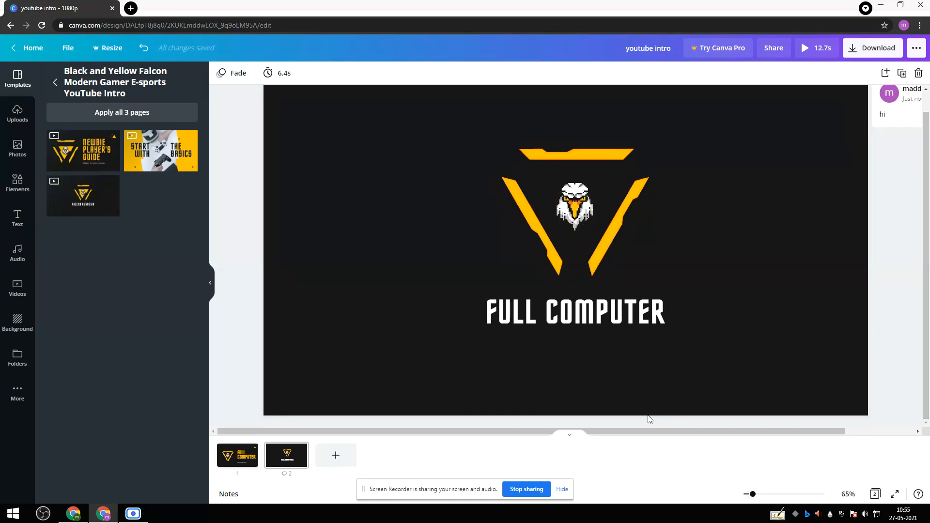
Show both pages in one scrolling view and play the preview of the complete intro.
click(570, 436)
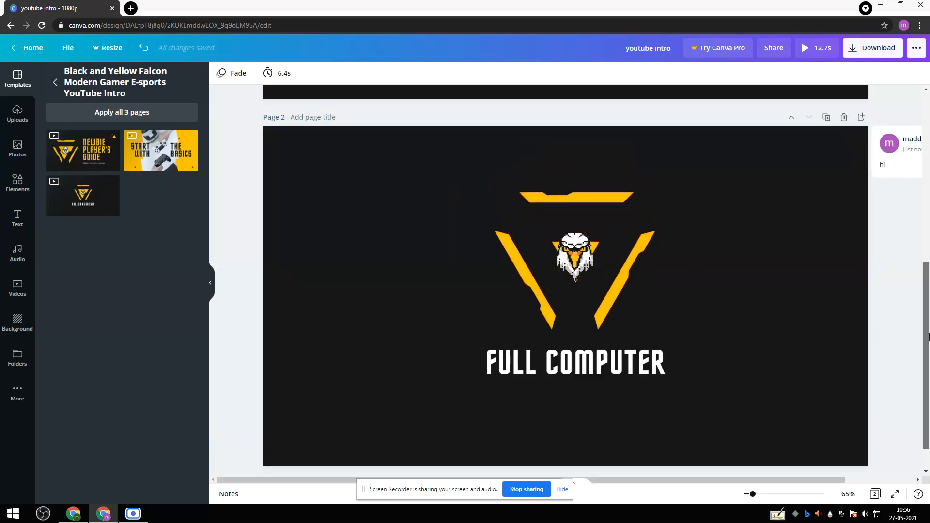
drag(928, 309, 929, 140)
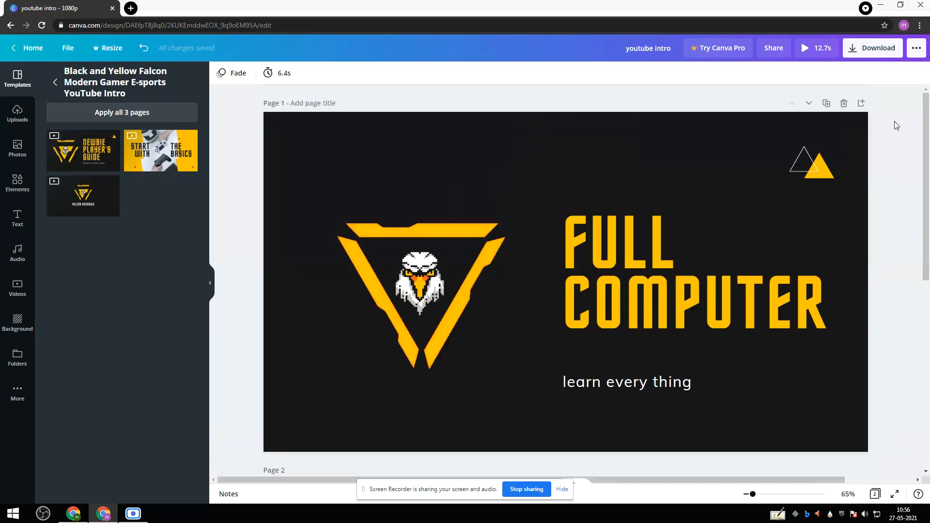
click(816, 51)
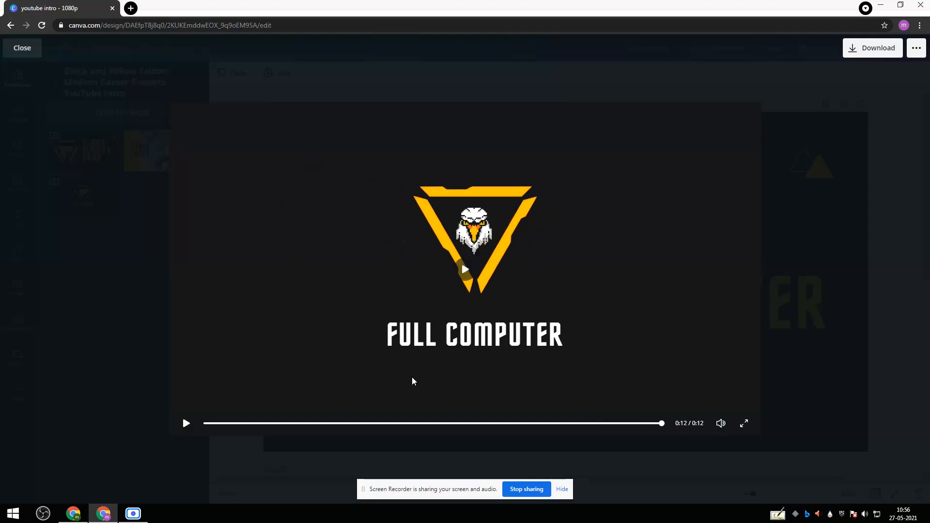
Write "you willmake intro like this" in a new Notepad document and close it without saving.
mouse_move(73, 517)
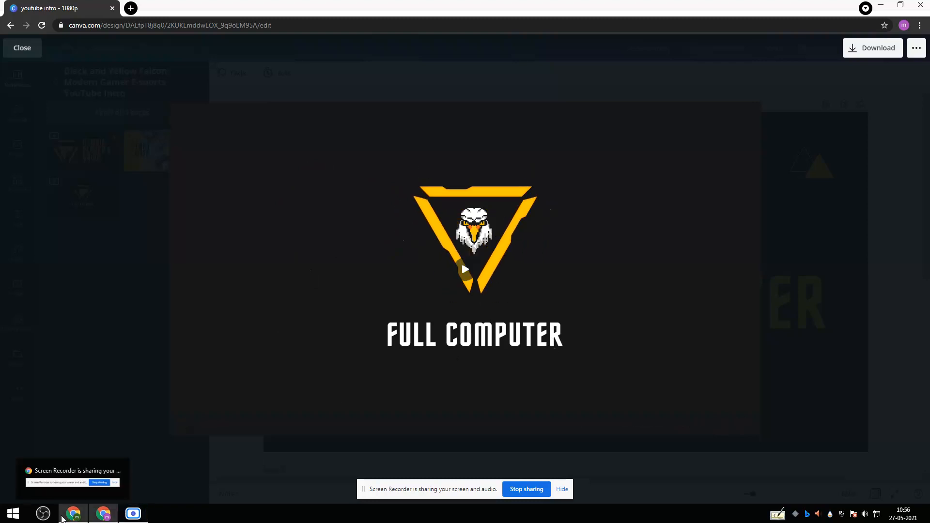
click(14, 514)
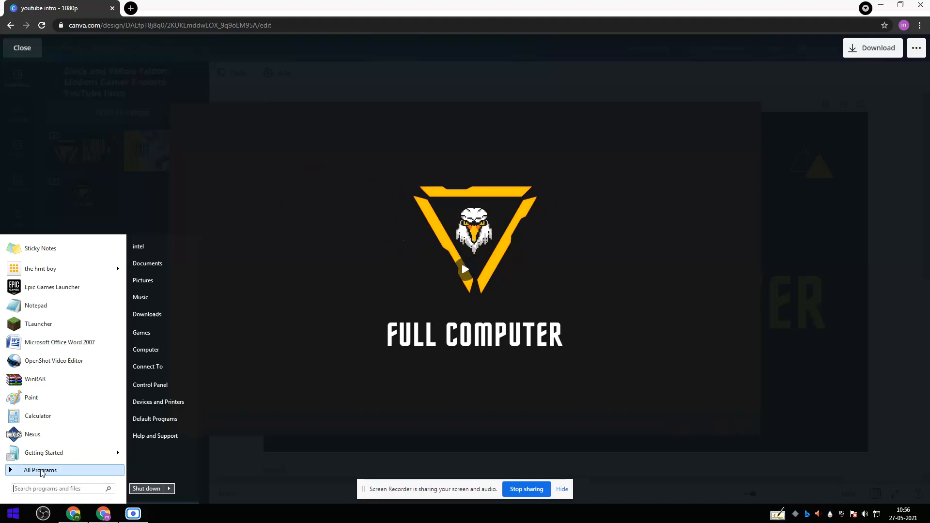
click(81, 311)
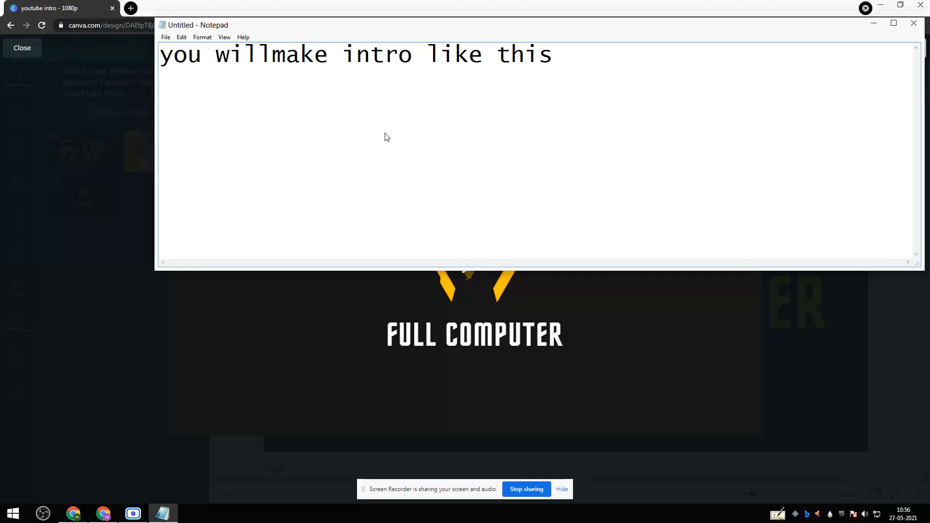
click(913, 23)
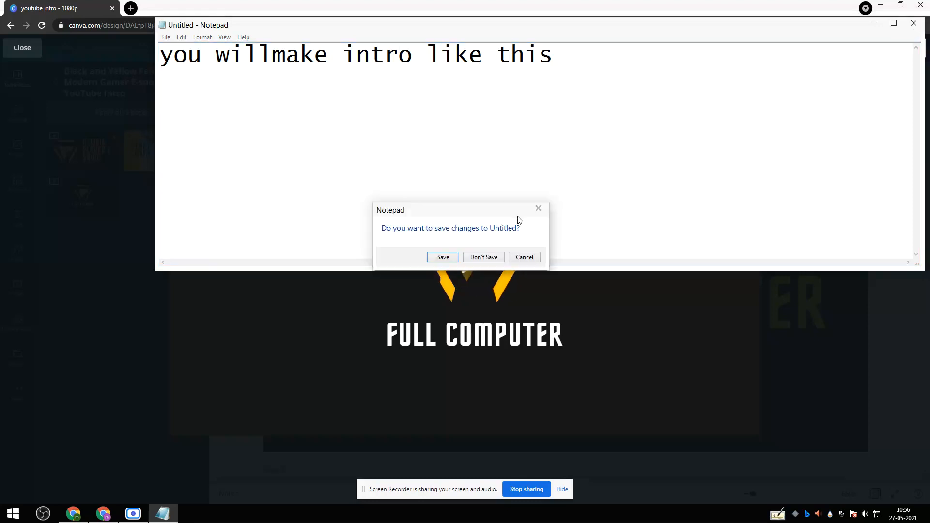
click(492, 258)
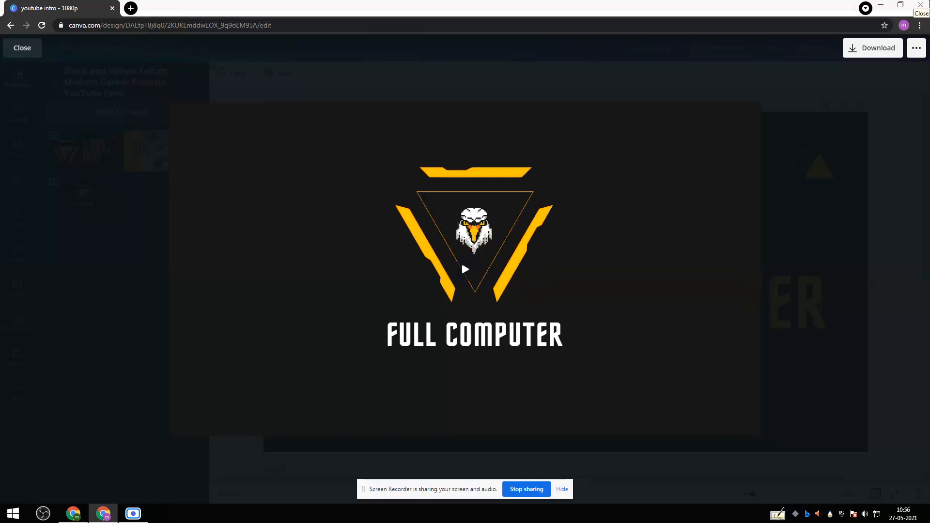
Close the video preview and write "bye guys,......." in a new Notepad document.
click(921, 135)
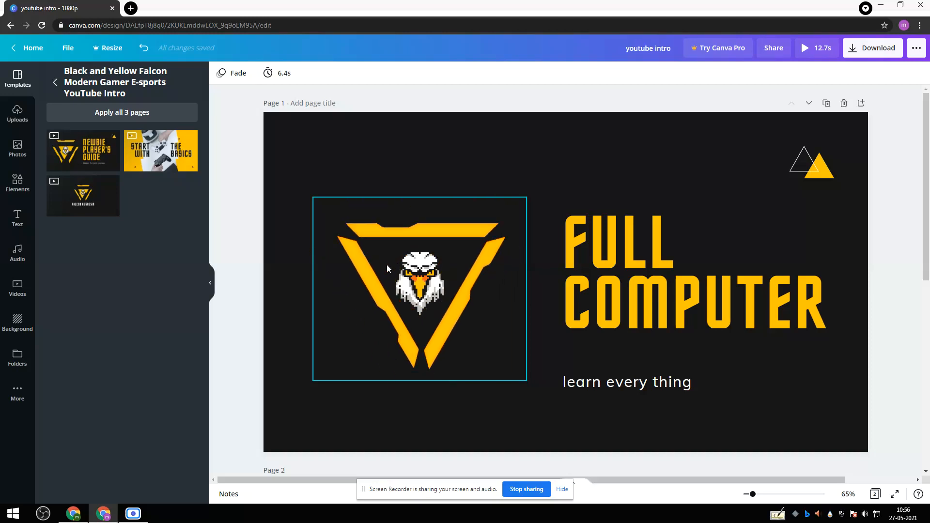
click(1, 517)
click(53, 303)
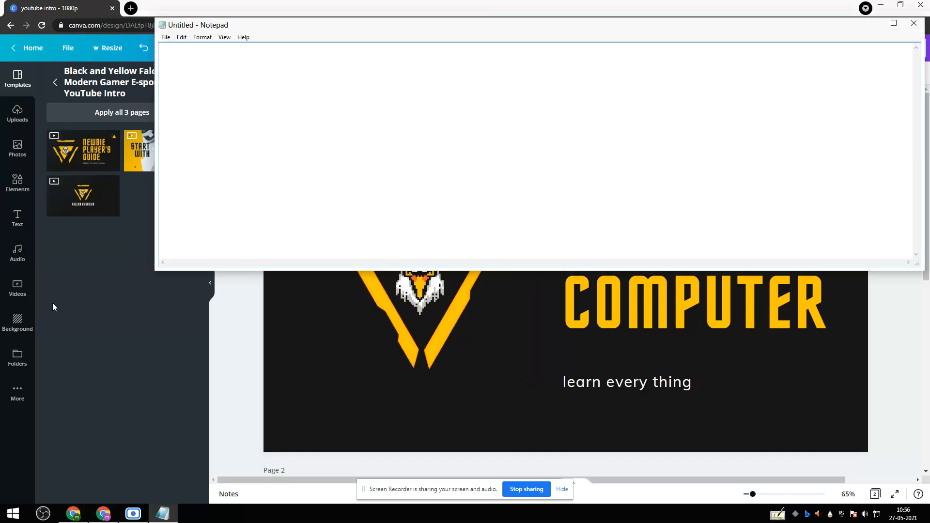
text(bye )
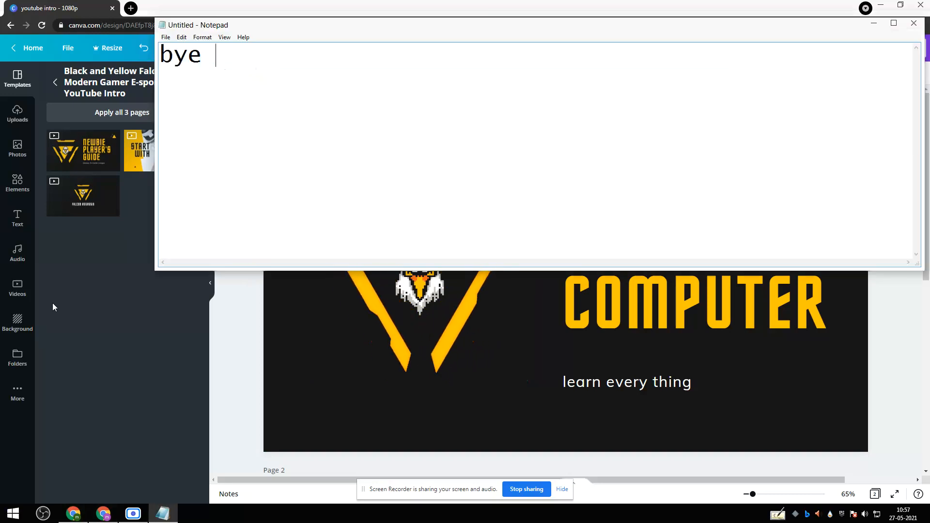
text(guy)
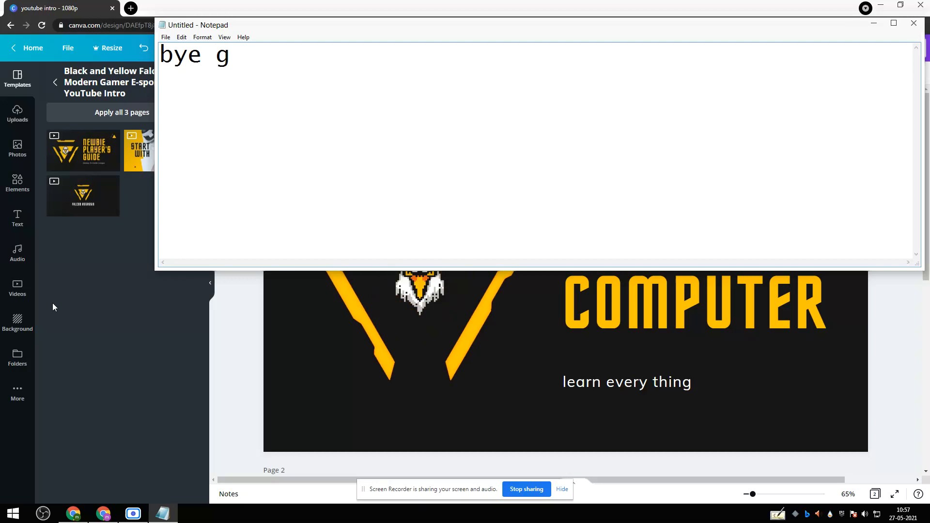
text(s,.......)
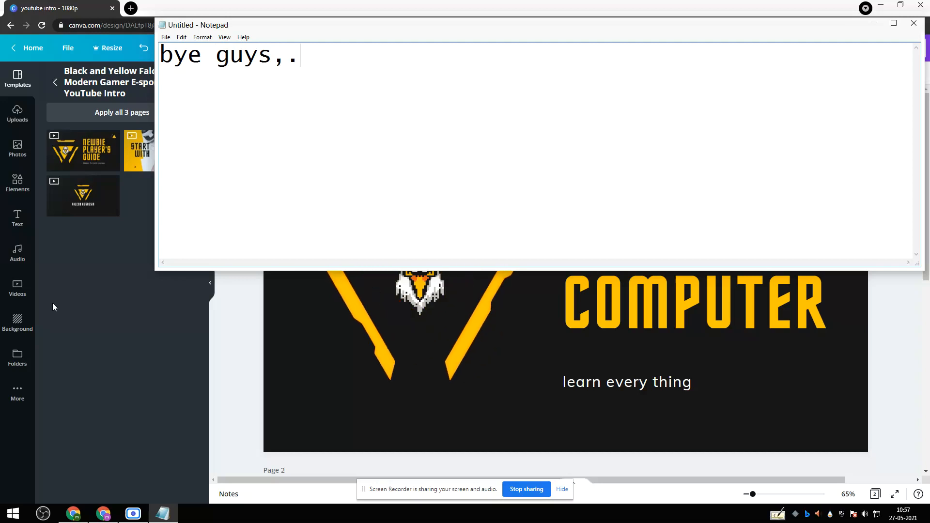